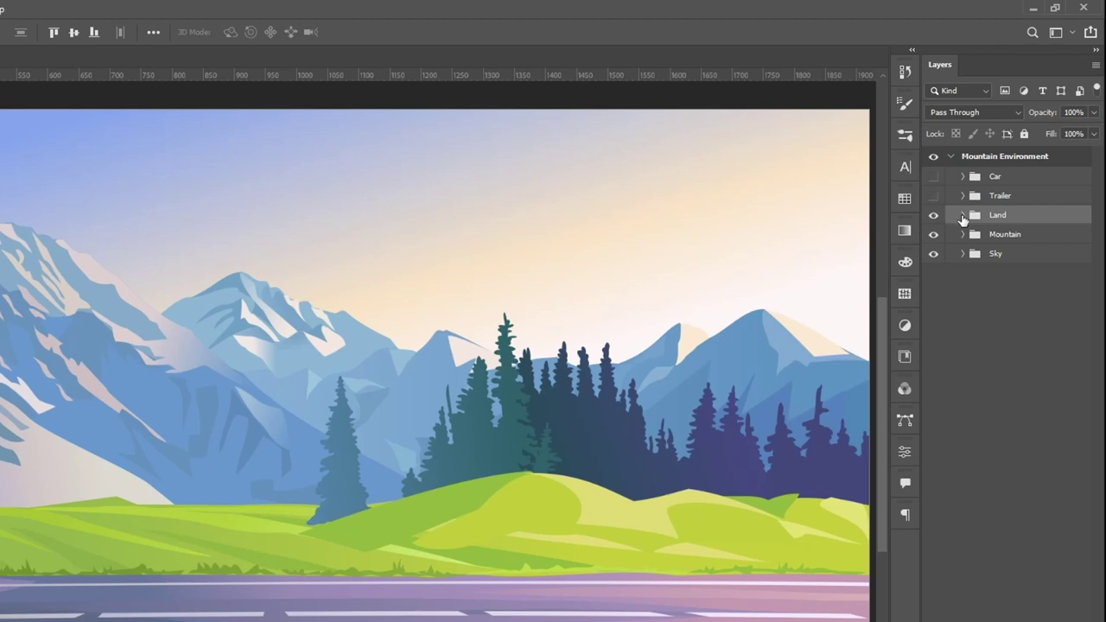
# Examine the wide artwork inside the Land and Mountain smart objects, closing each one after viewing.
pyautogui.click(962, 216)
pyautogui.doubleClick(982, 235)
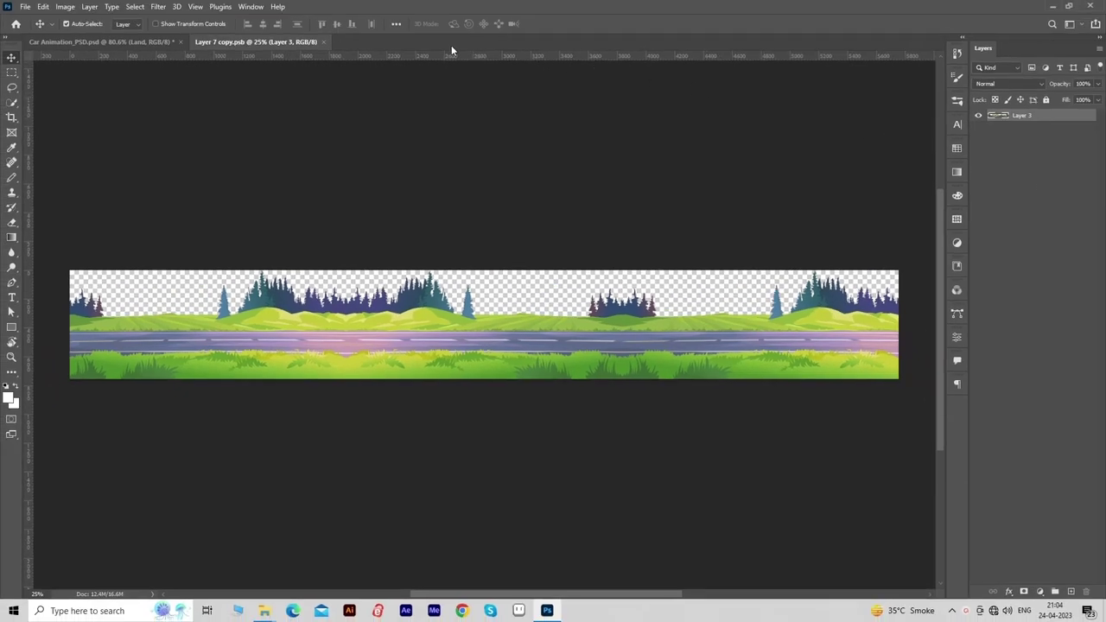
pyautogui.click(323, 42)
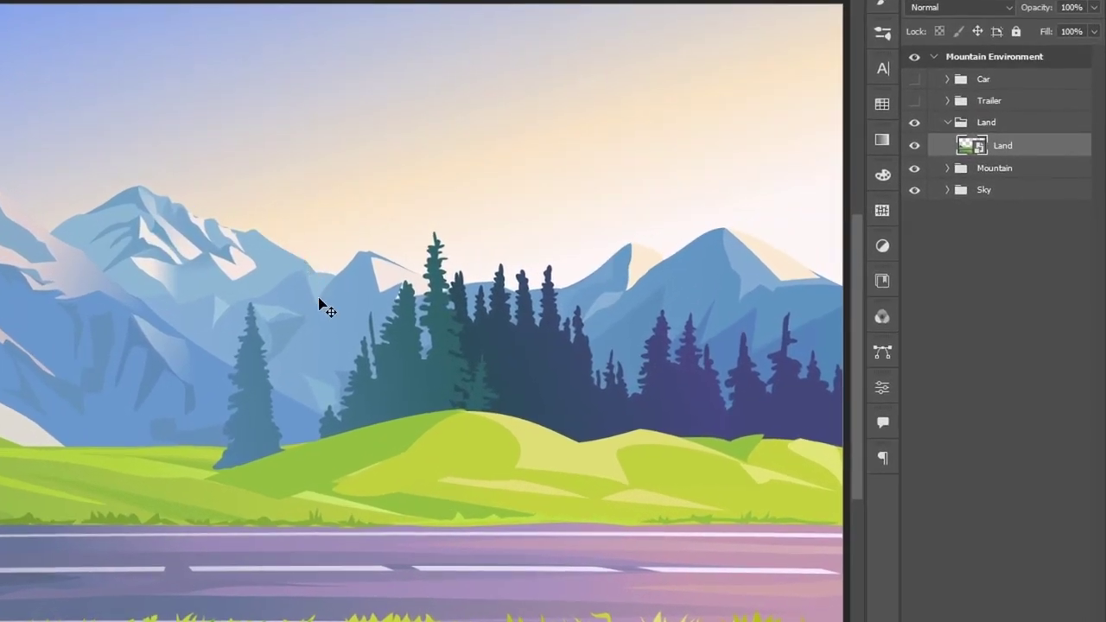
pyautogui.click(367, 302)
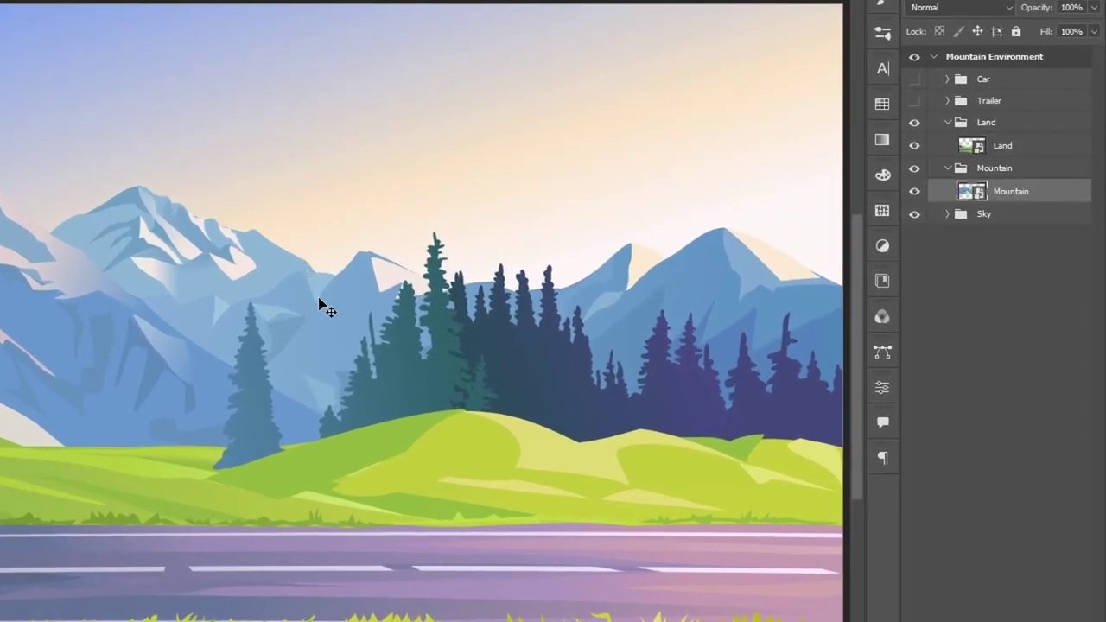
pyautogui.doubleClick(972, 190)
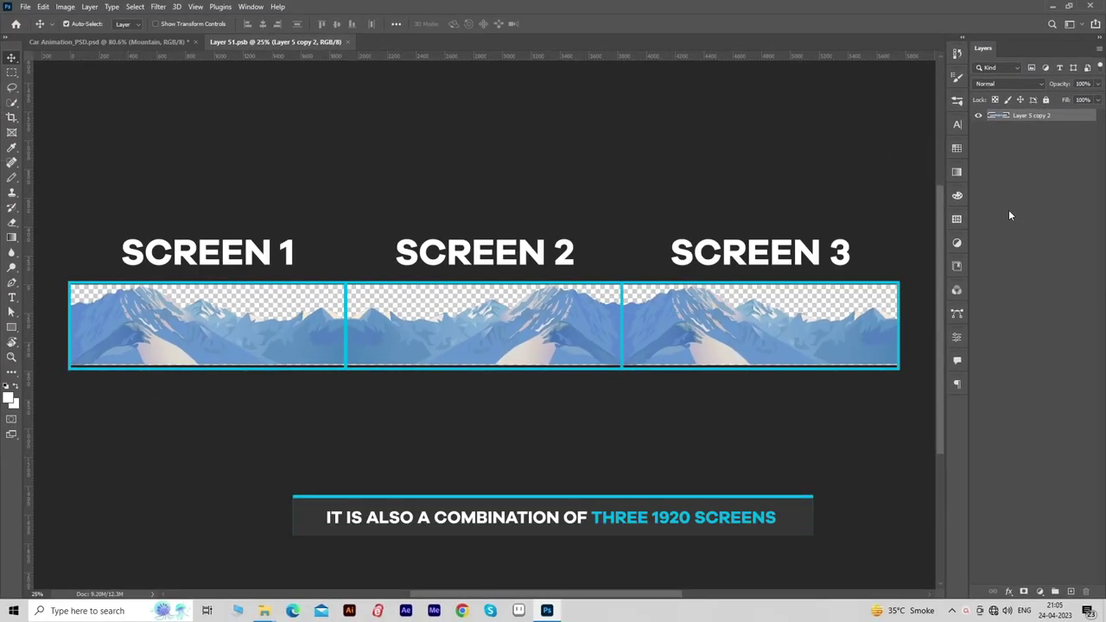
pyautogui.click(348, 42)
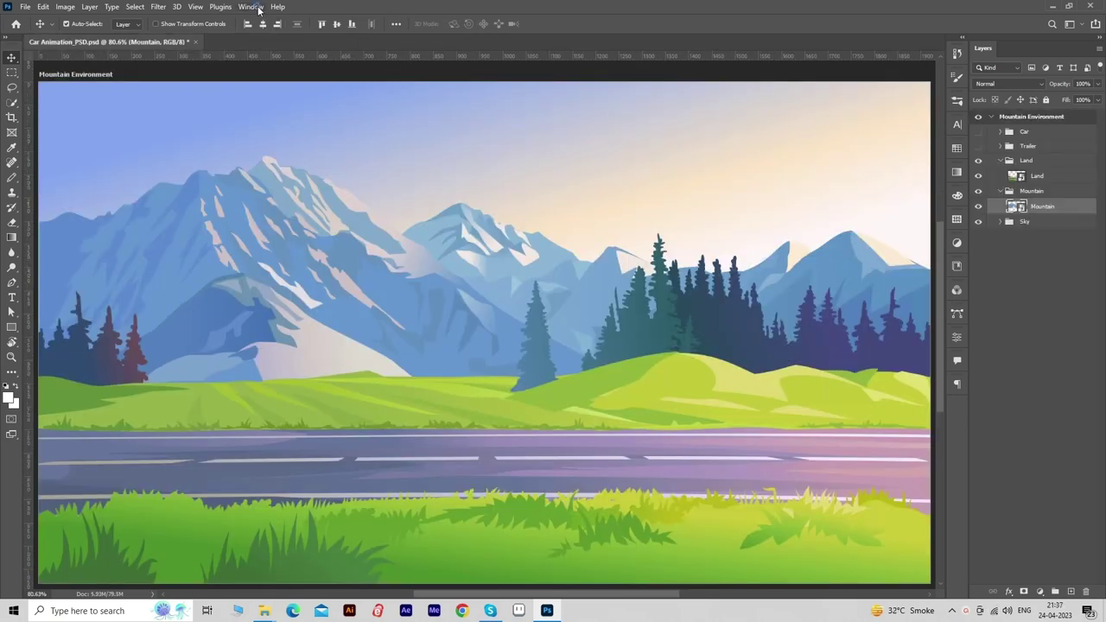
# Show the Timeline and create a video timeline for the Mountain Environment artboard.
pyautogui.click(251, 6)
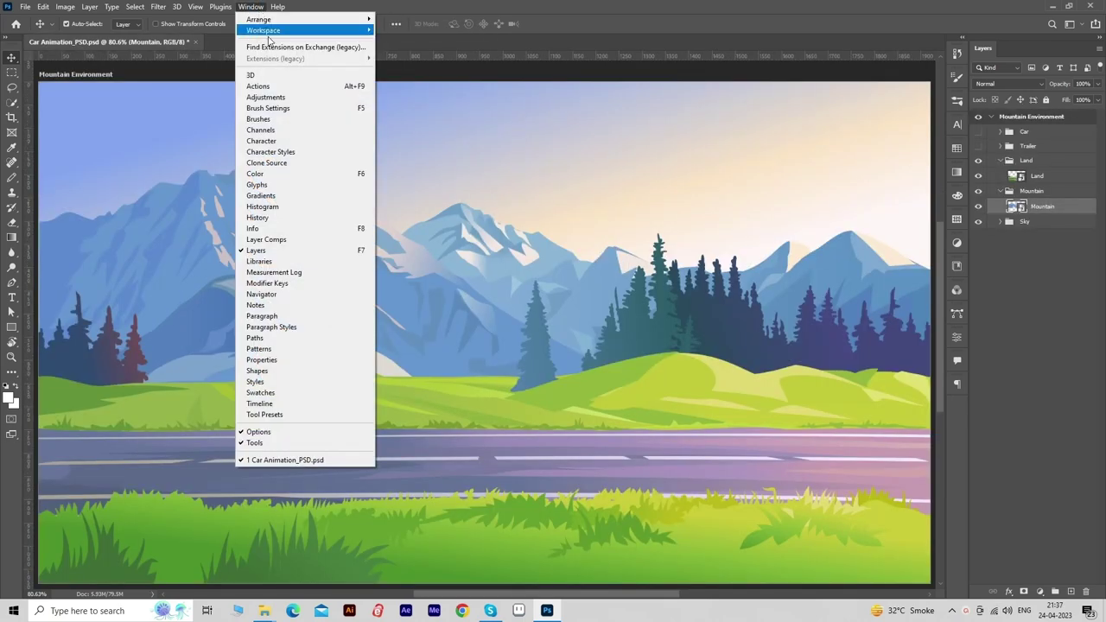
pyautogui.click(300, 404)
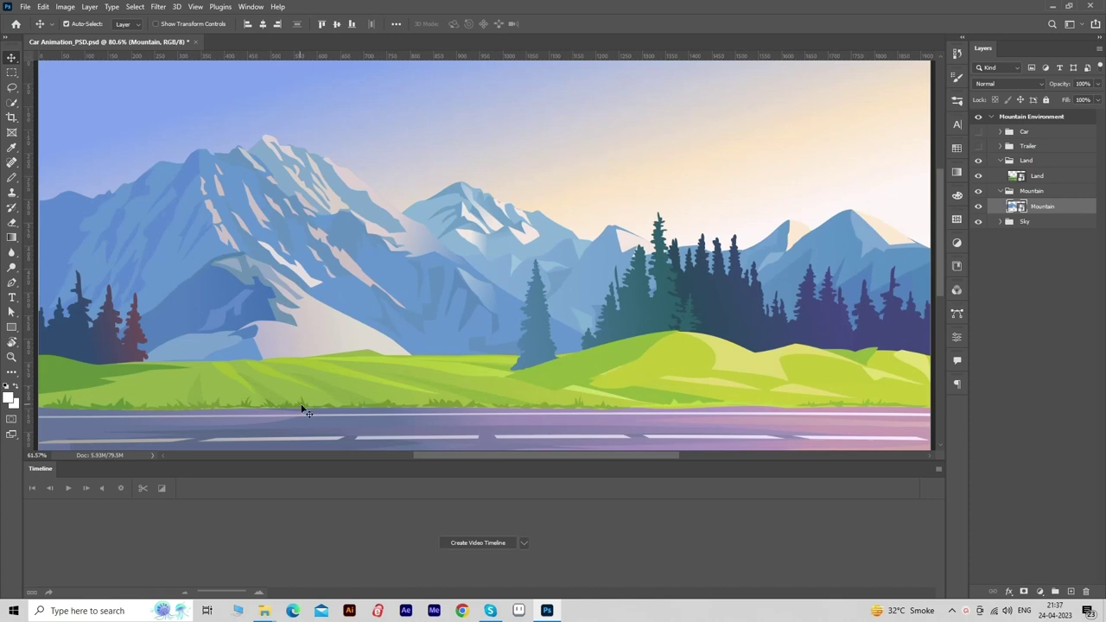
pyautogui.moveTo(315, 396); pyautogui.dragTo(316, 396)
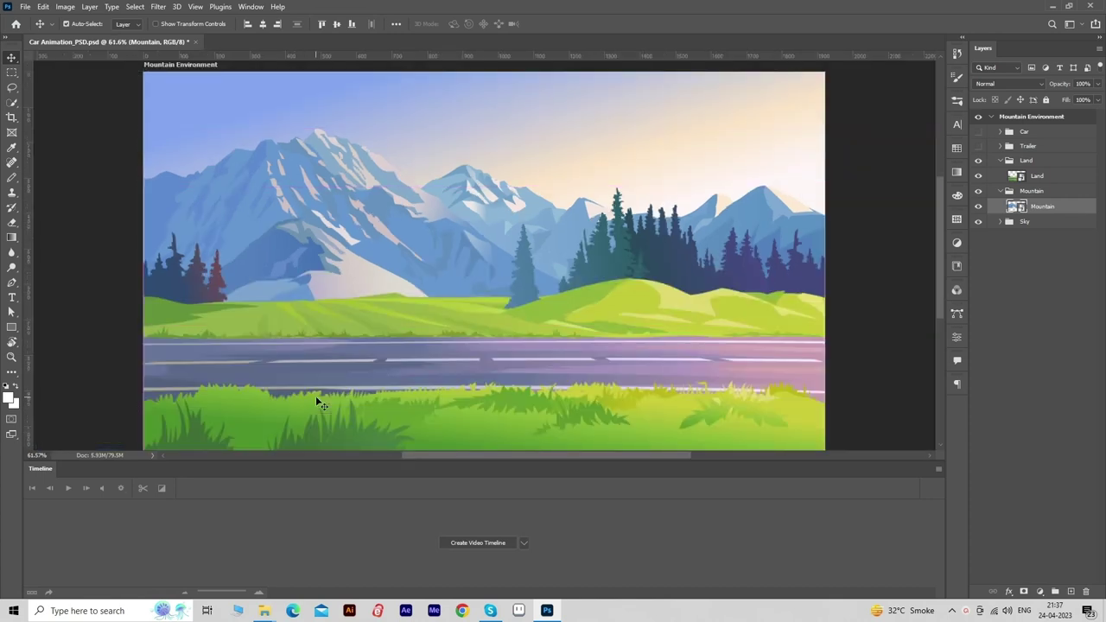
pyautogui.click(460, 542)
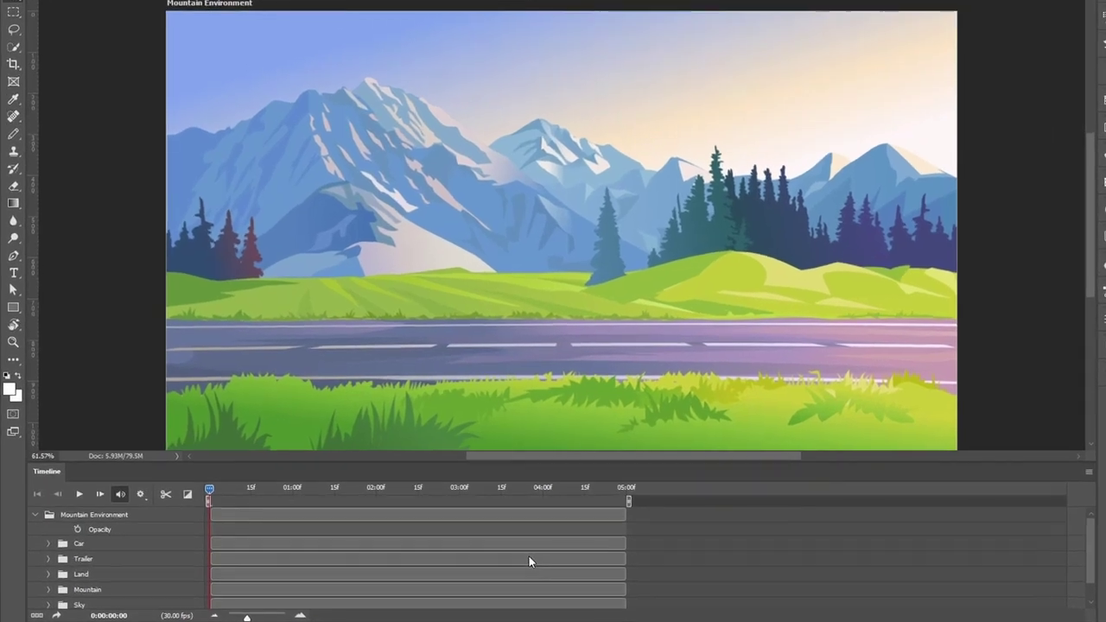
# Extend the Car group's clips, including Car Front Wheel, to 10 seconds in the timeline.
pyautogui.moveTo(248, 617); pyautogui.dragTo(244, 617)
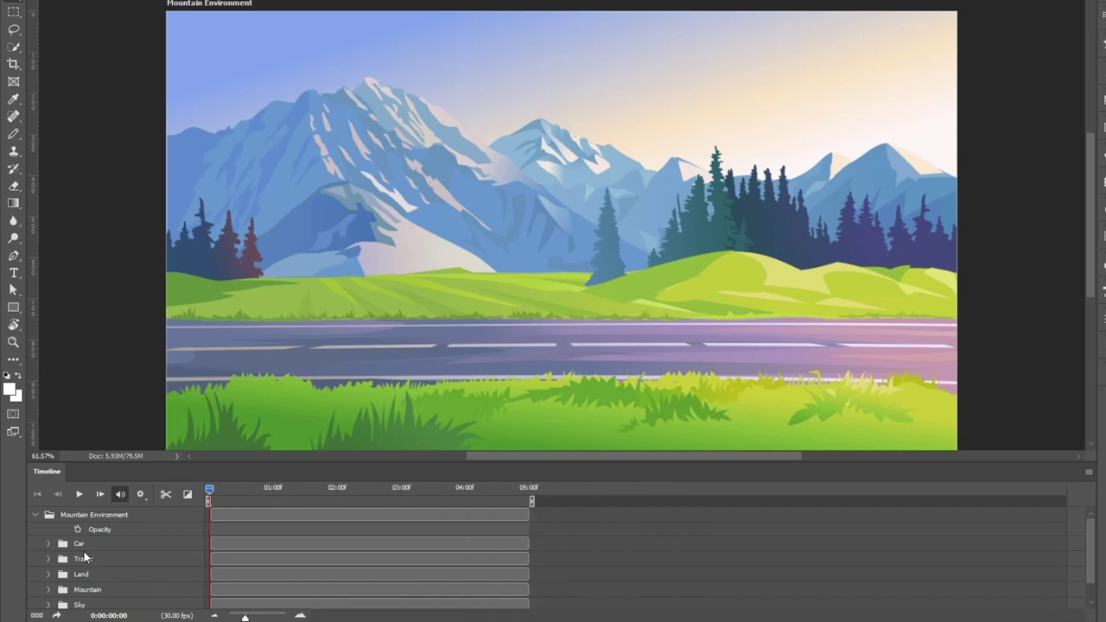
pyautogui.click(47, 542)
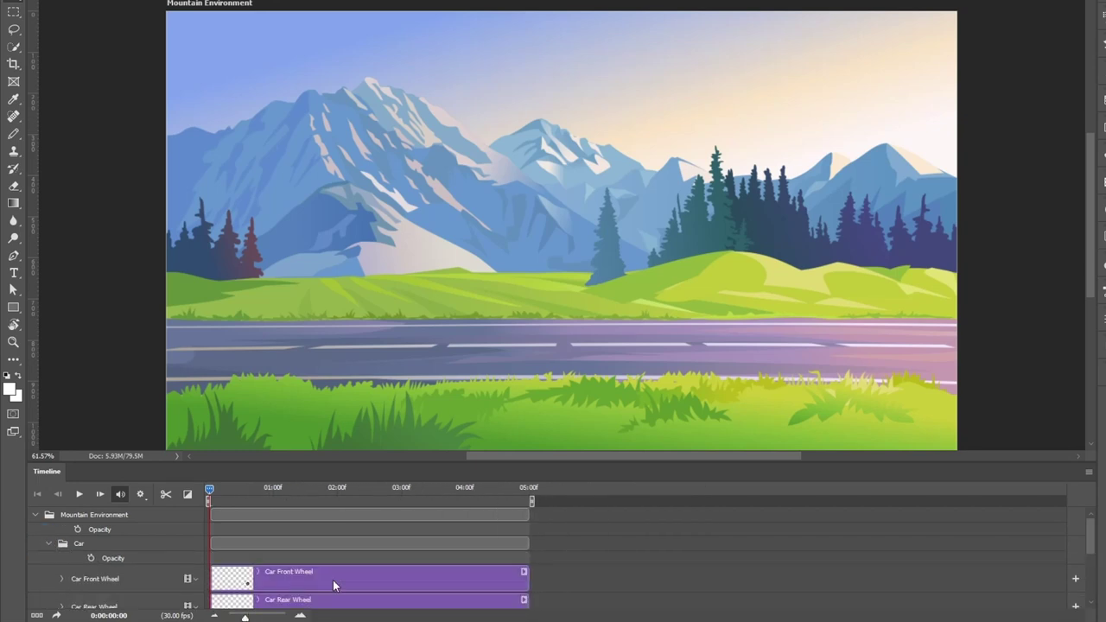
pyautogui.moveTo(526, 585); pyautogui.dragTo(845, 579)
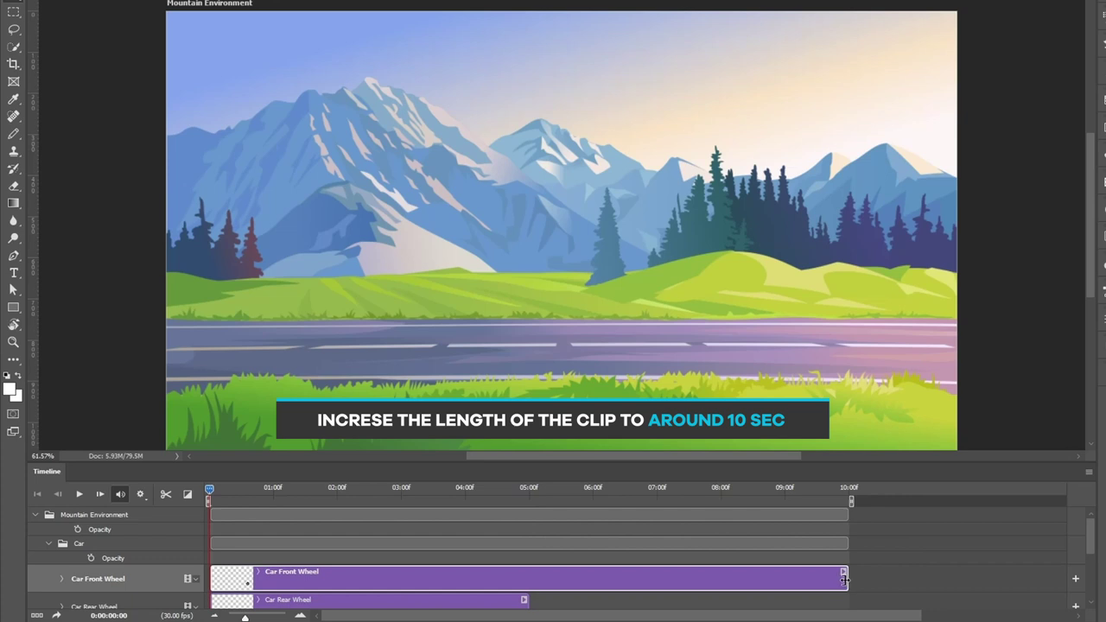
pyautogui.scroll(-2, 845, 580)
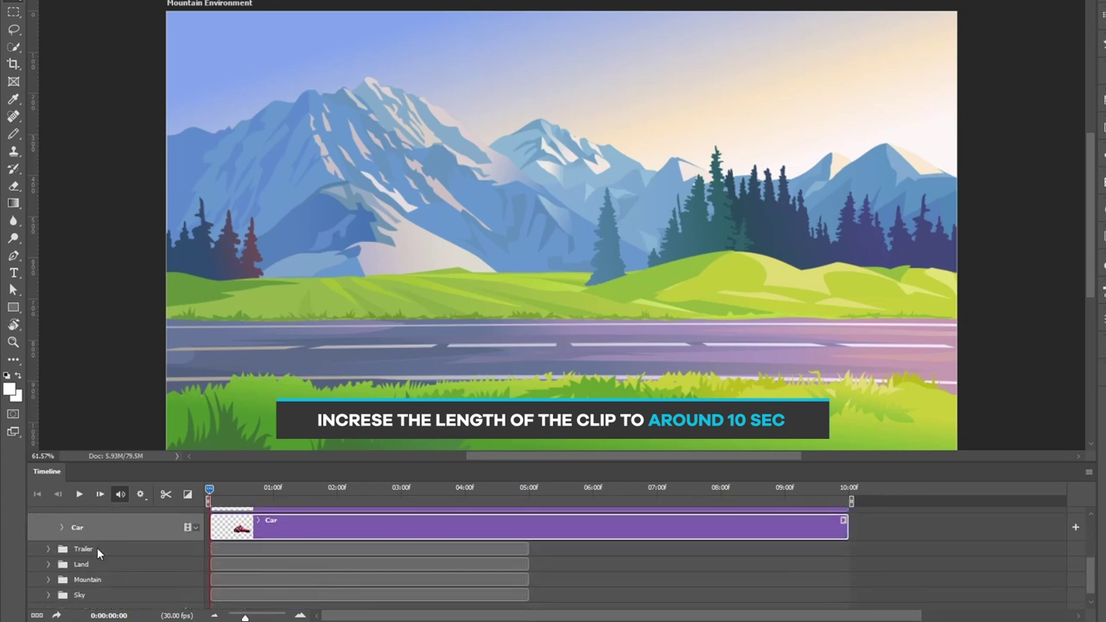
# Extend the clips in the Trailer and Land groups to 10 seconds.
pyautogui.moveTo(528, 582); pyautogui.dragTo(741, 582)
pyautogui.moveTo(528, 597); pyautogui.dragTo(847, 596)
pyautogui.moveTo(524, 574); pyautogui.dragTo(846, 575)
# Extend the Mountain and Sky clips to 10 seconds.
pyautogui.scroll(-1, 83, 572)
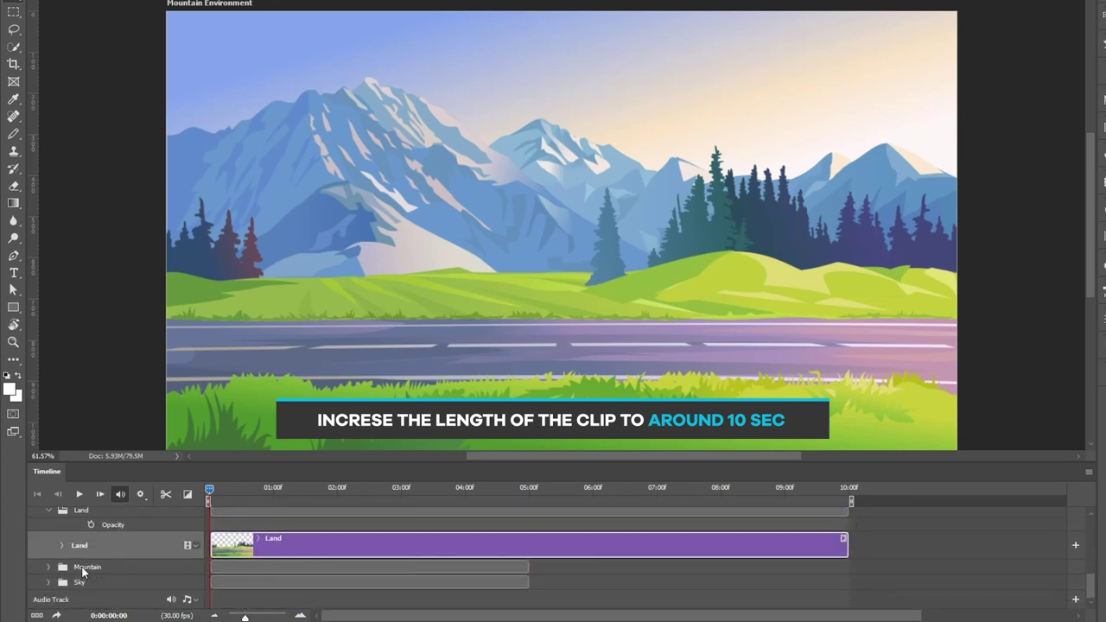
pyautogui.click(48, 567)
pyautogui.moveTo(528, 593); pyautogui.dragTo(846, 592)
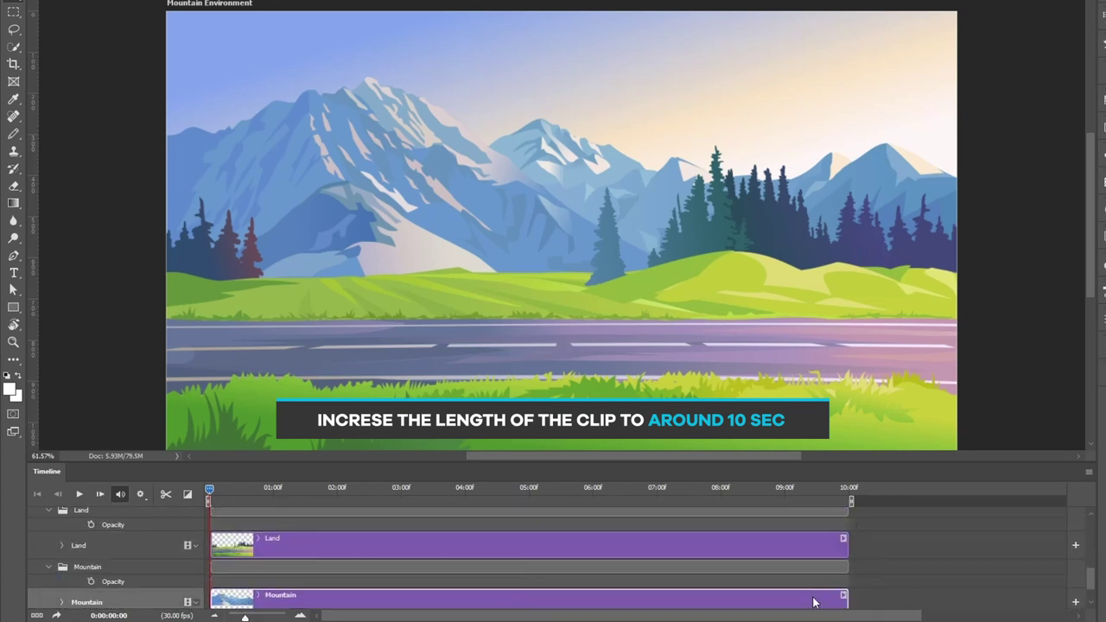
pyautogui.scroll(-1, 83, 572)
pyautogui.click(48, 540)
pyautogui.moveTo(525, 574); pyautogui.dragTo(847, 573)
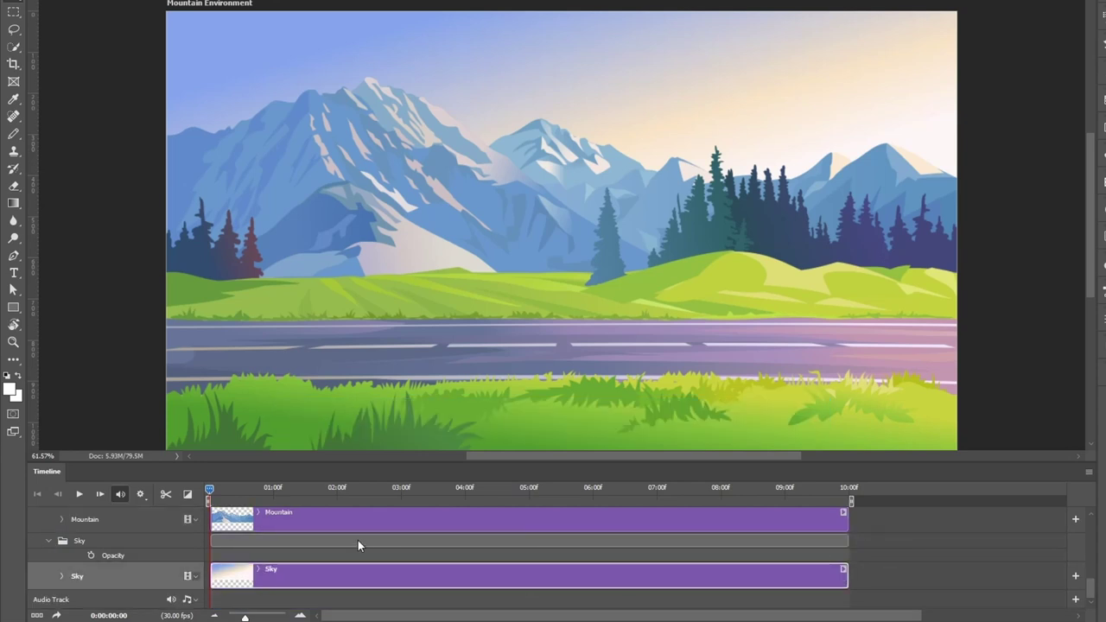
# Collapse the Car, Trailer, Land, Mountain and Sky groups in the timeline.
pyautogui.scroll(5, 345, 542)
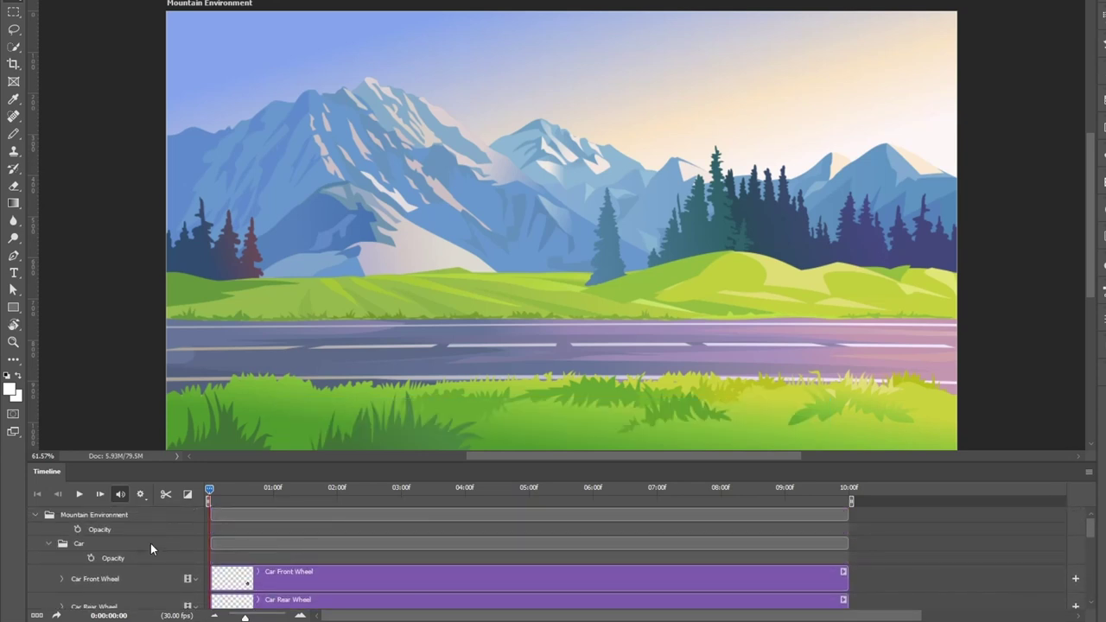
pyautogui.click(48, 543)
pyautogui.click(48, 559)
pyautogui.click(49, 573)
pyautogui.click(48, 589)
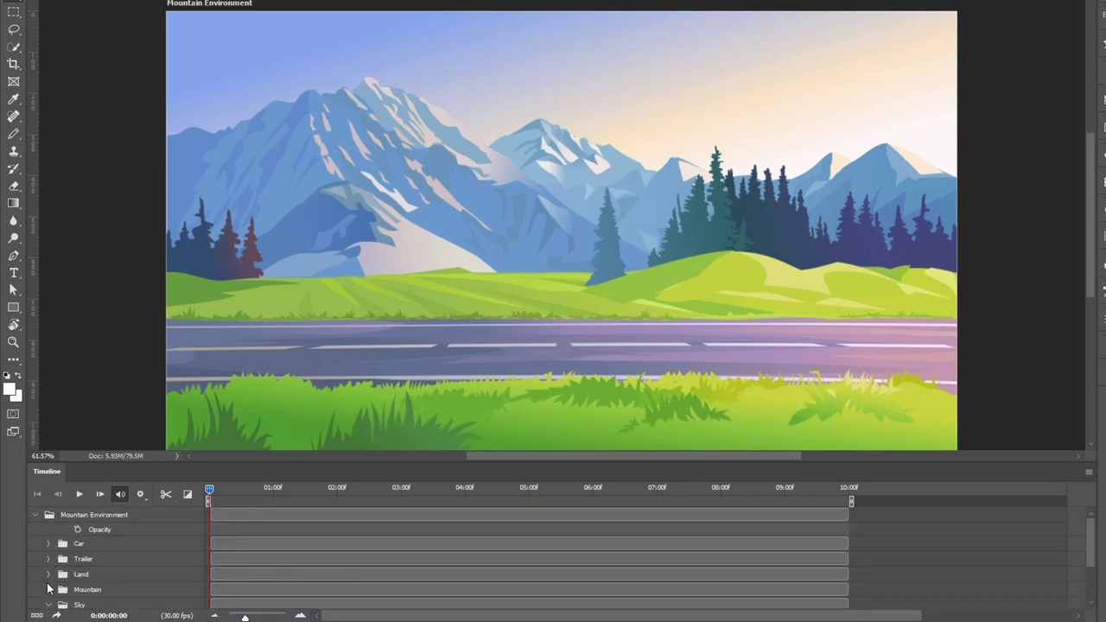
pyautogui.click(49, 604)
# Expand the Mountain layer's animation properties and set a Transform keyframe at the start of its clip.
pyautogui.click(247, 617)
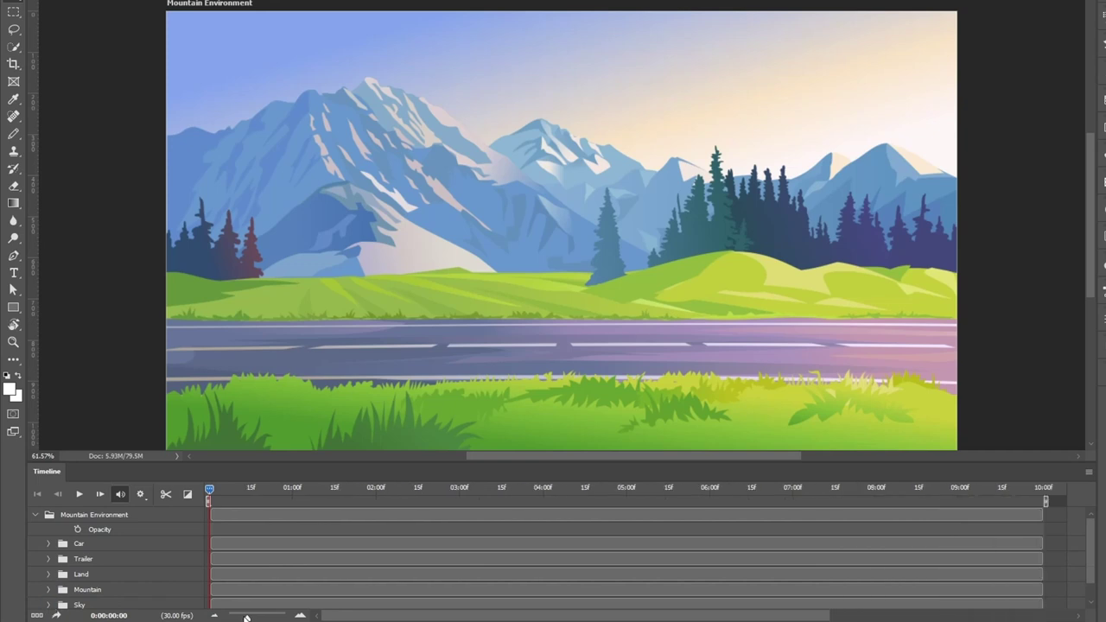
pyautogui.click(48, 590)
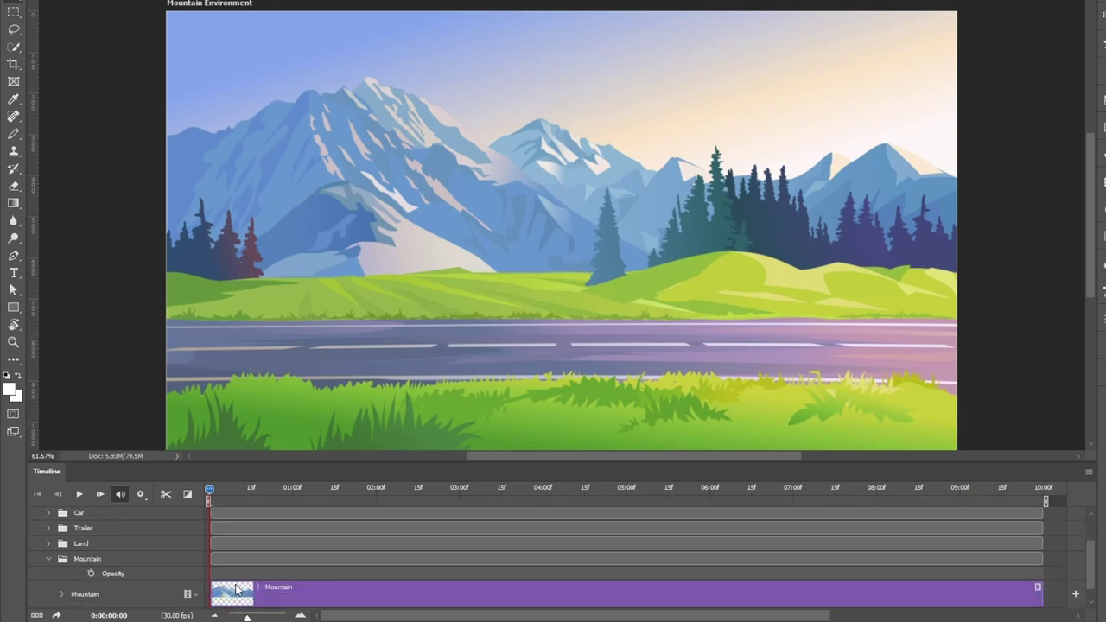
pyautogui.scroll(-2, 216, 586)
pyautogui.click(62, 561)
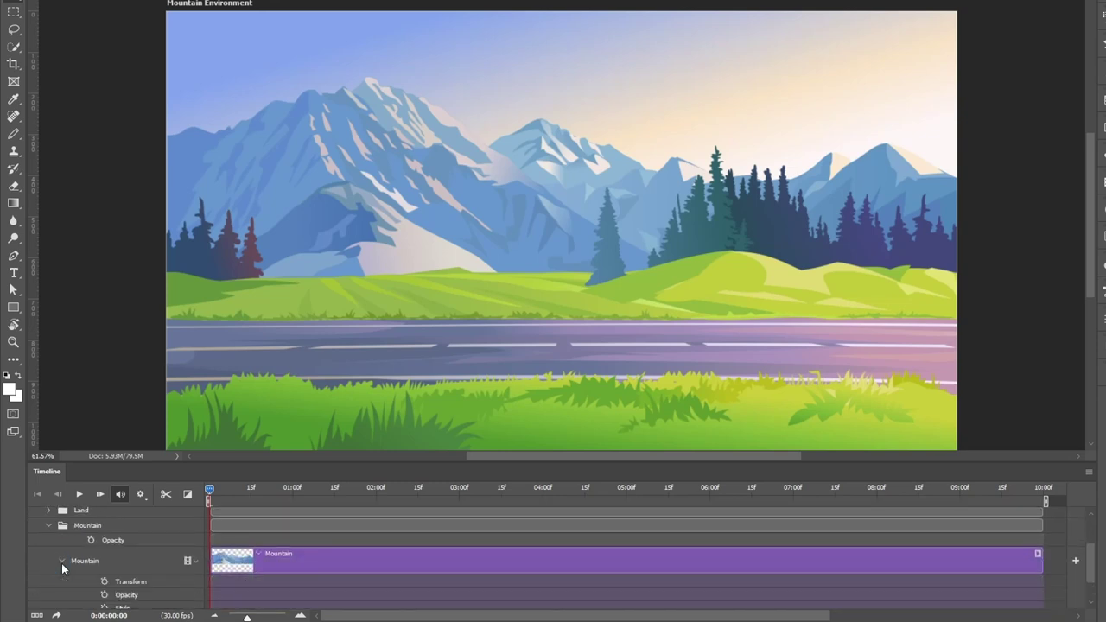
pyautogui.click(105, 582)
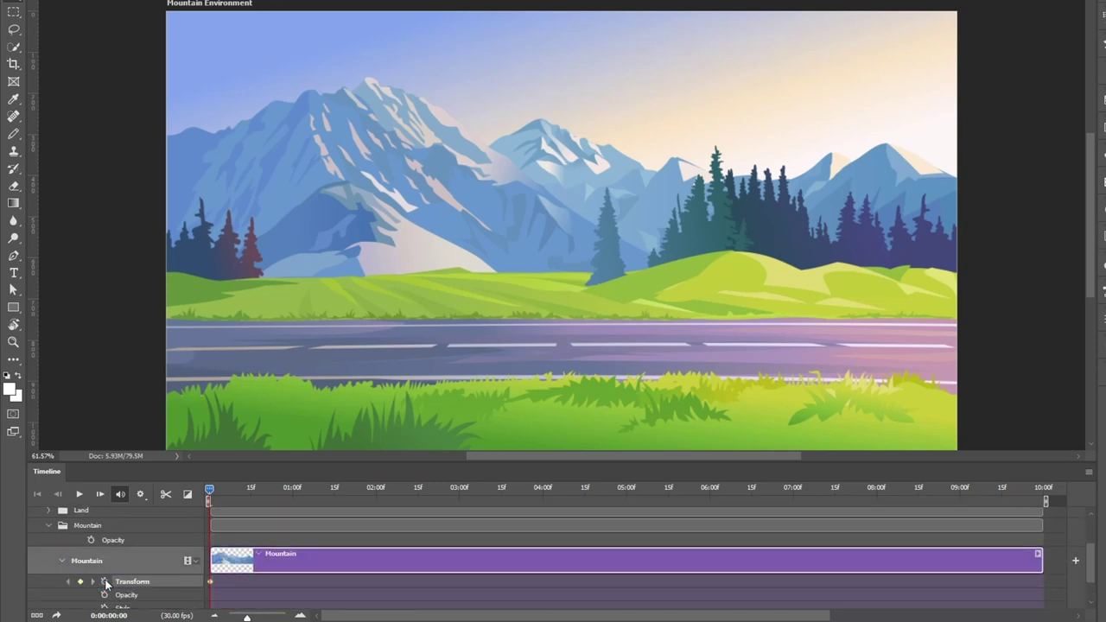
# At 0:00:09:29, align the Mountain layer's right edge to the artboard to set its ending Transform keyframe.
pyautogui.moveTo(209, 492); pyautogui.dragTo(982, 499)
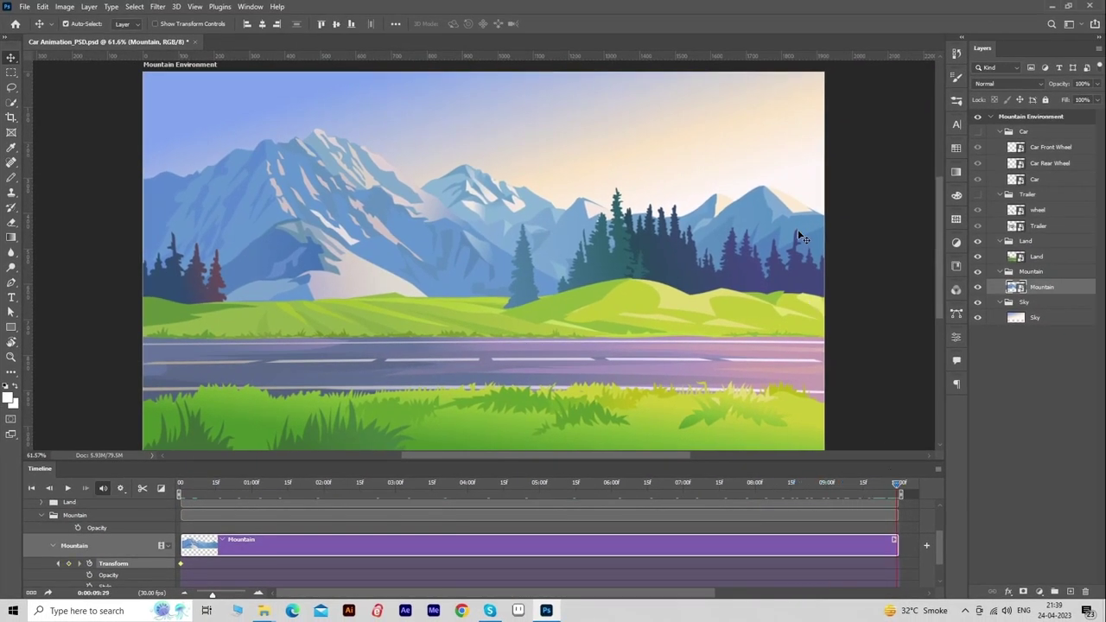
pyautogui.moveTo(797, 229); pyautogui.dragTo(711, 215)
pyautogui.click(276, 25)
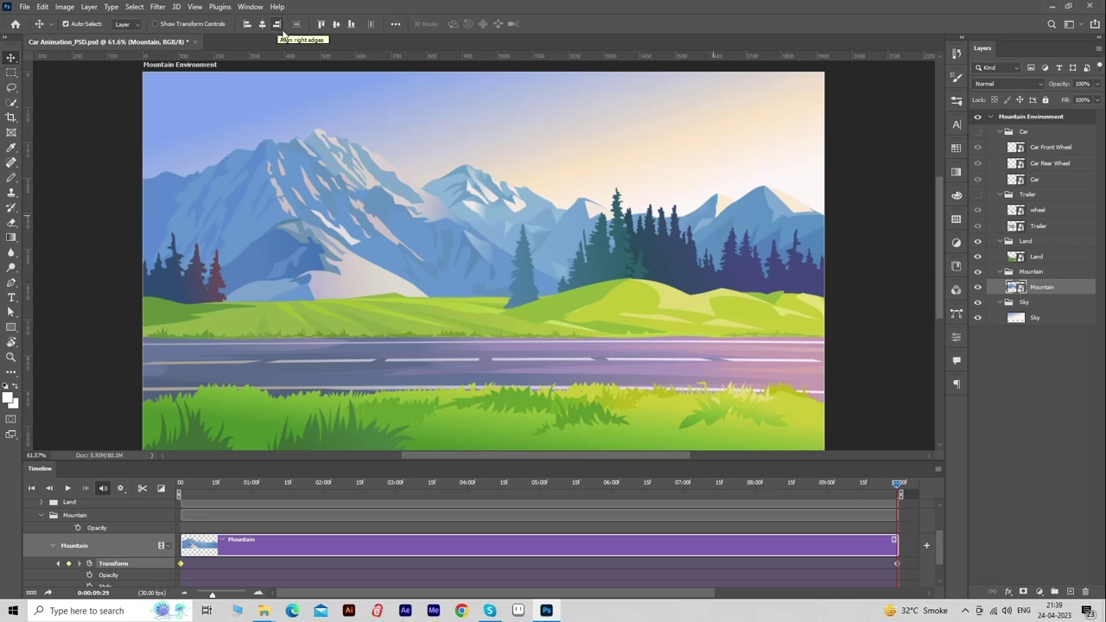
# Return the playhead to the start, collapse the Mountain group and shorten the Land clip to 5 seconds.
pyautogui.moveTo(859, 483); pyautogui.dragTo(165, 497)
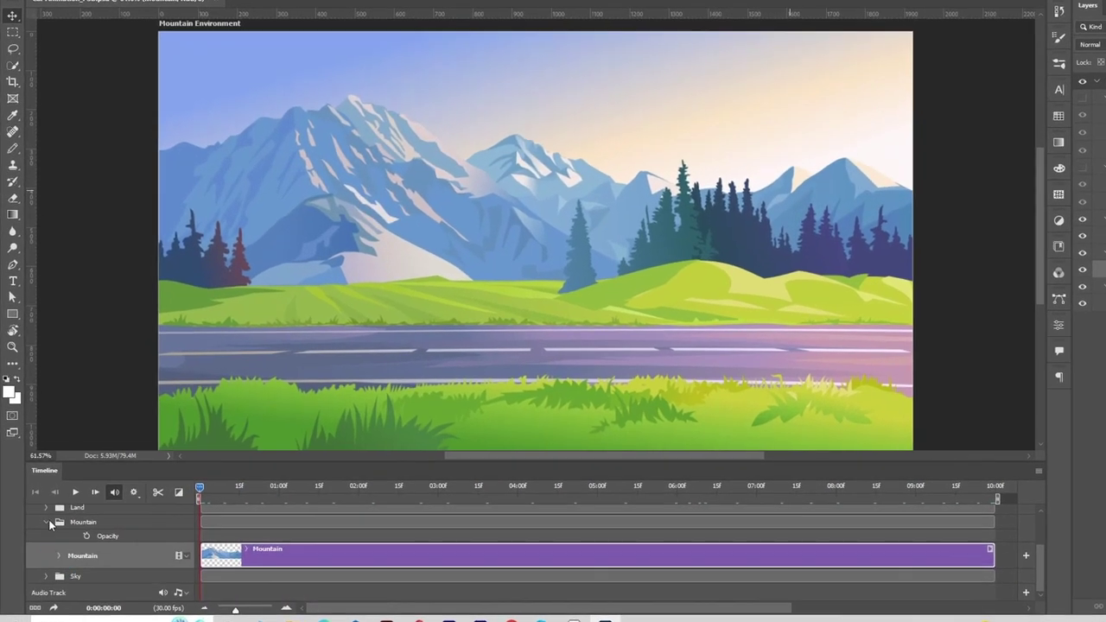
pyautogui.click(50, 537)
pyautogui.click(74, 556)
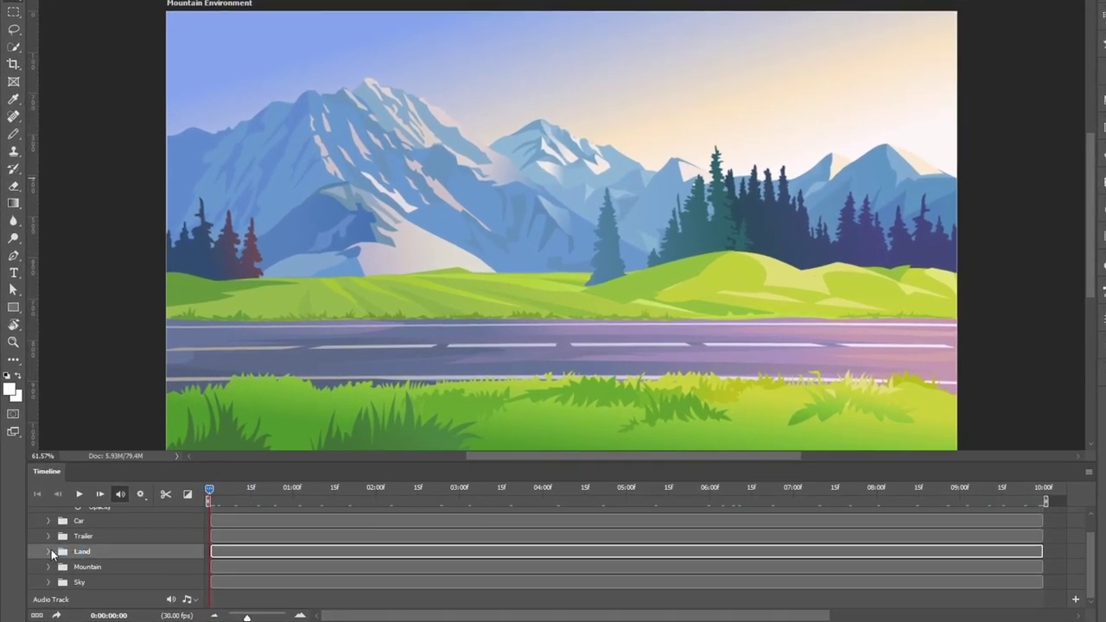
pyautogui.click(49, 551)
pyautogui.scroll(-2, 268, 570)
pyautogui.click(258, 538)
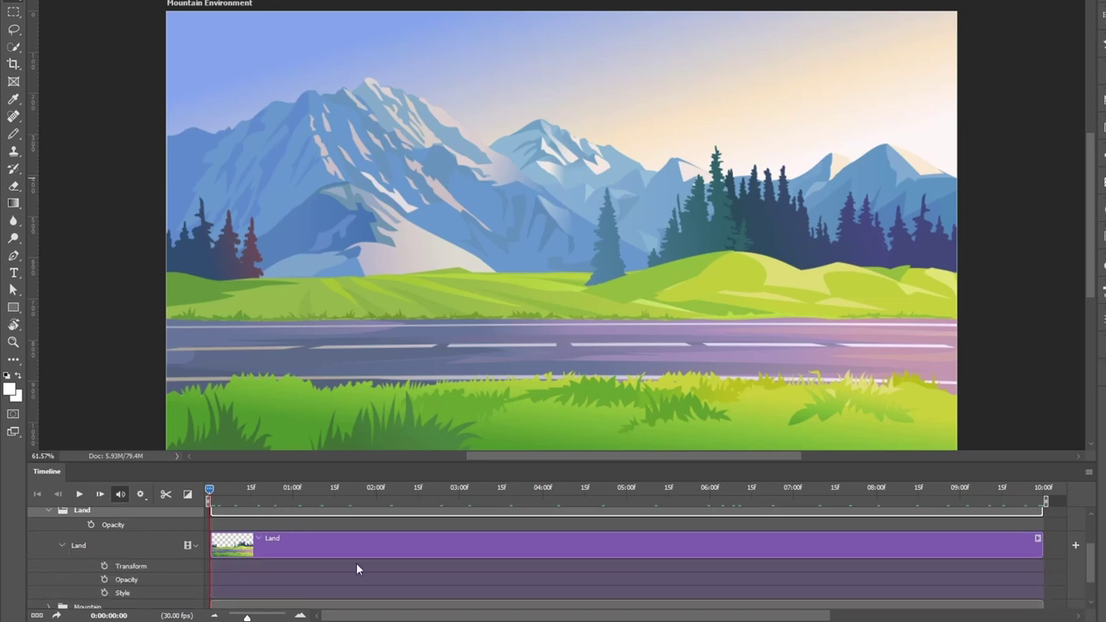
pyautogui.moveTo(1038, 532); pyautogui.dragTo(625, 530)
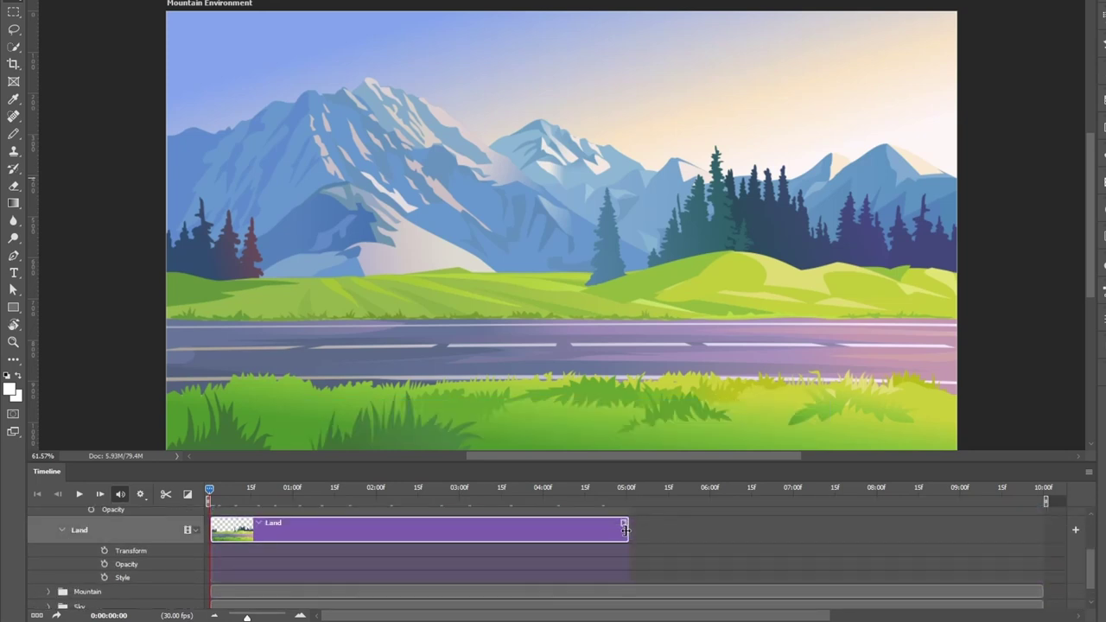
# Keyframe the Land layer's Transform at the start and at 0:00:05:00 with its right edge aligned to the artboard, then rewind the playhead.
pyautogui.click(103, 550)
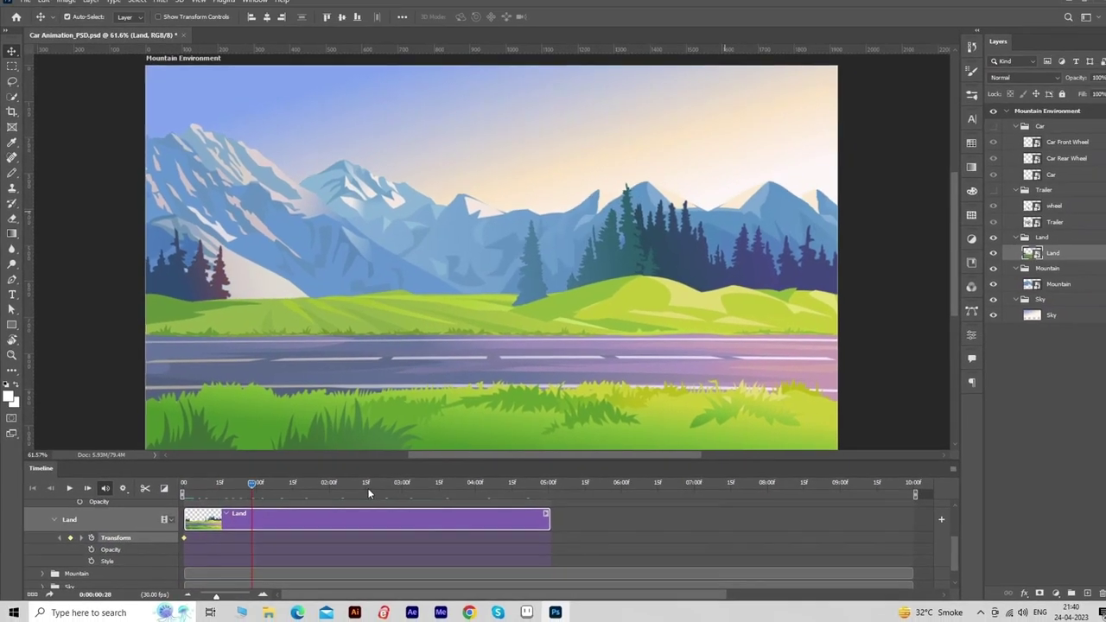
pyautogui.moveTo(207, 497); pyautogui.dragTo(626, 494)
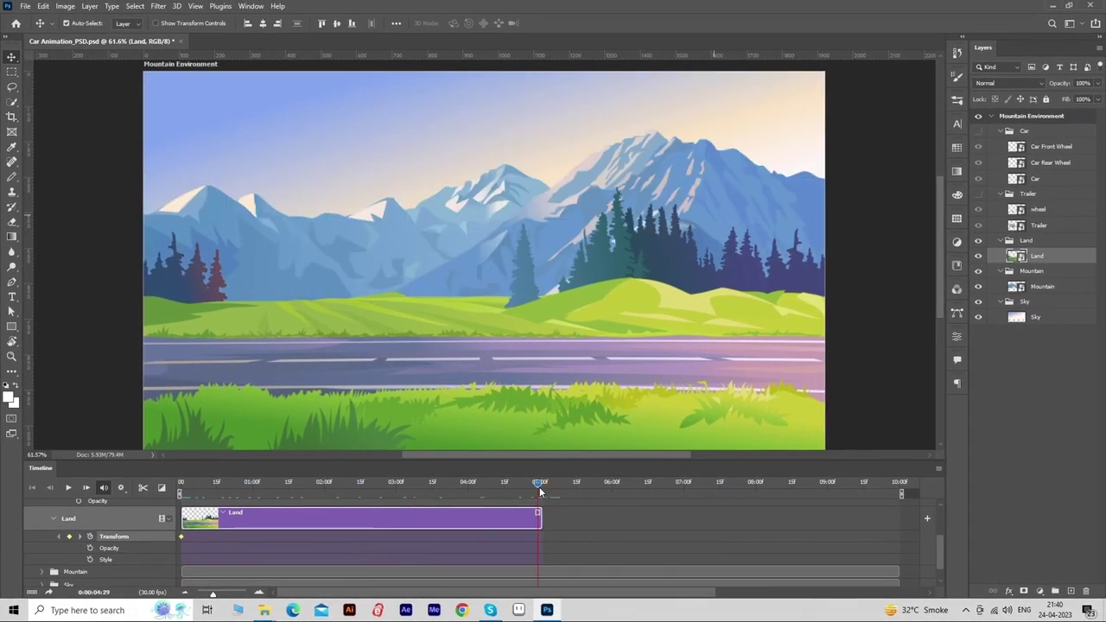
pyautogui.moveTo(539, 481); pyautogui.dragTo(539, 481)
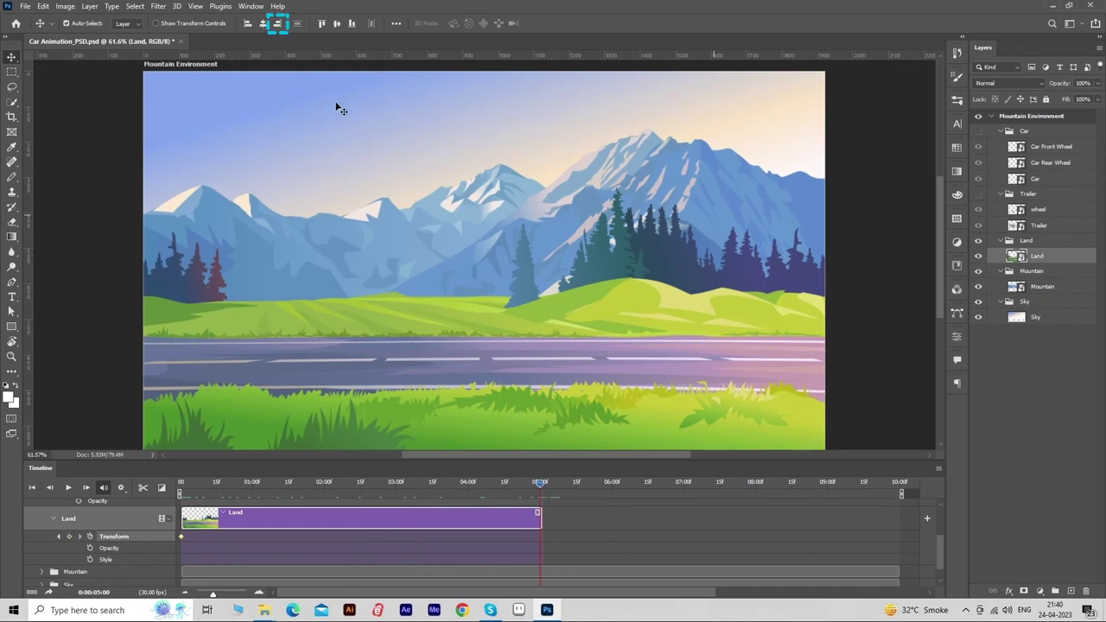
pyautogui.click(279, 26)
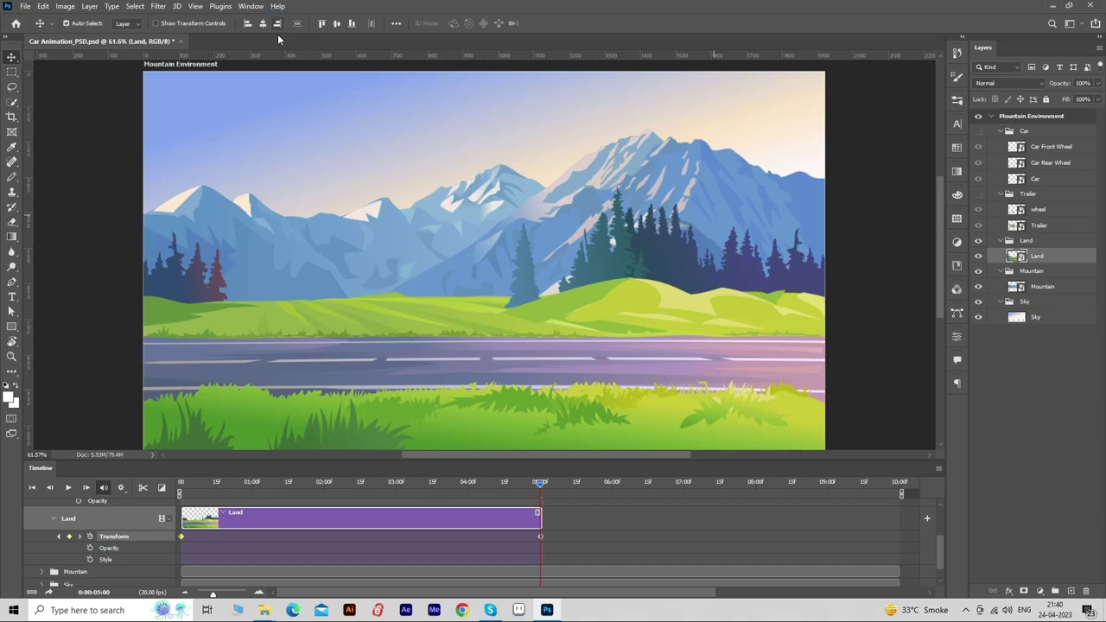
pyautogui.moveTo(541, 488); pyautogui.dragTo(172, 494)
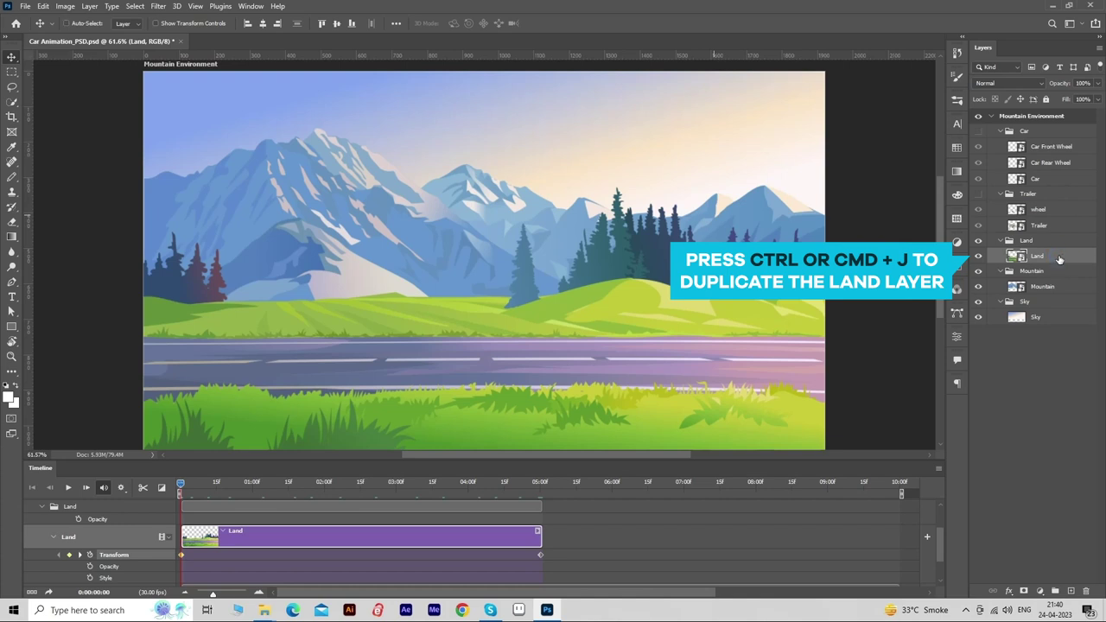
# Duplicate the Land layer, move the copy's clip to start at 5 seconds and expand its animation properties.
pyautogui.hotkey('ctrl', 'j')
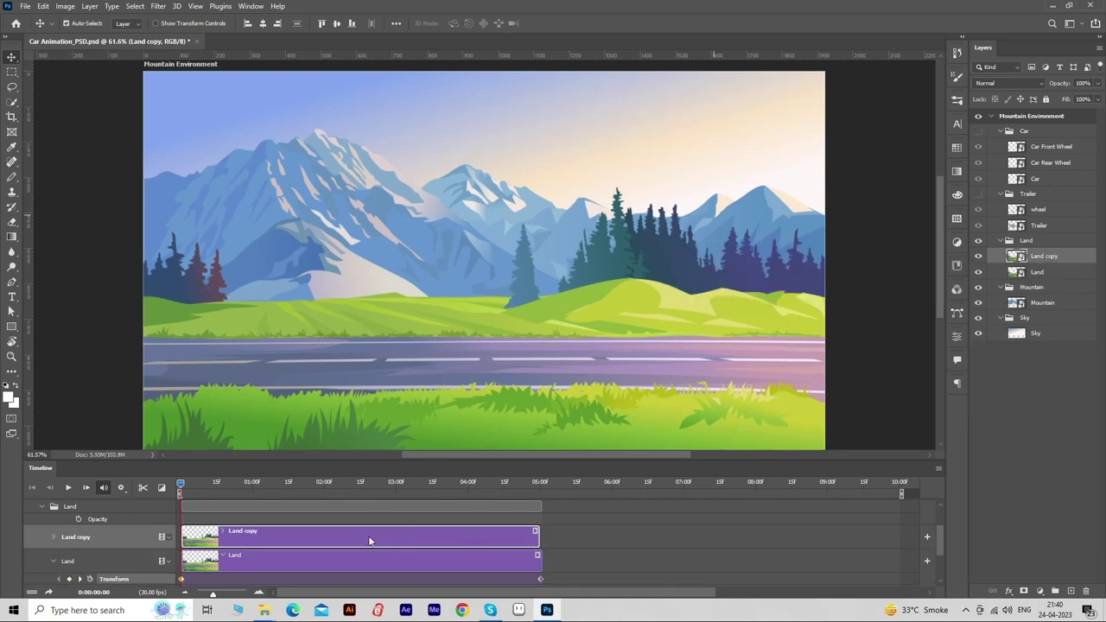
pyautogui.moveTo(369, 541); pyautogui.dragTo(724, 543)
pyautogui.click(54, 537)
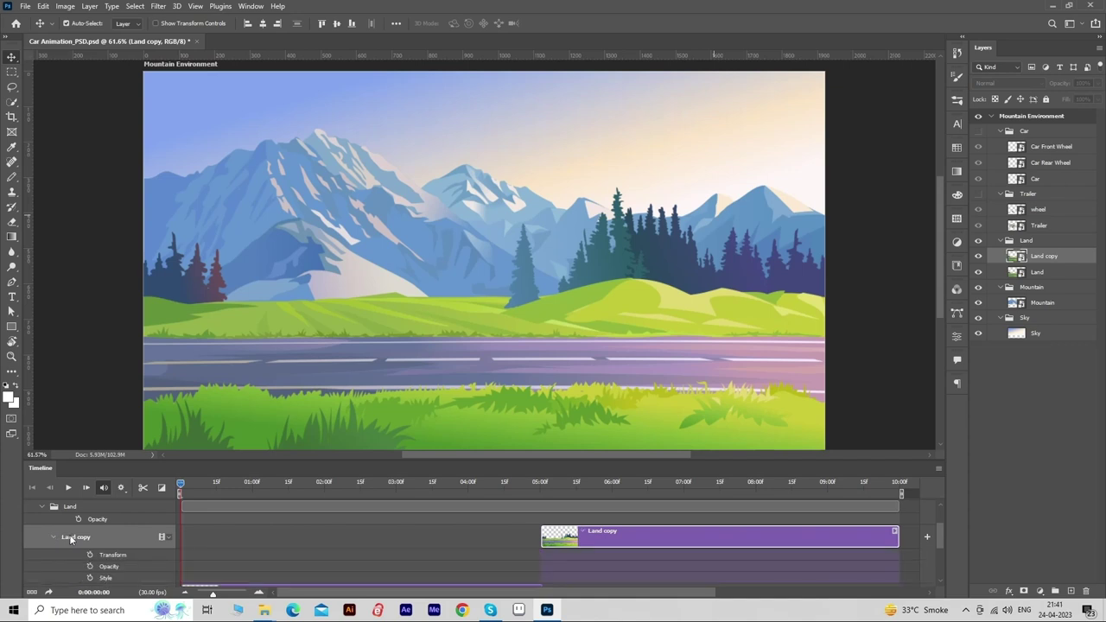
# Keyframe the Land copy layer's Transform at 0:00:05:01 and again at 0:00:09:29 with its right edge aligned to the artboard.
pyautogui.click(540, 484)
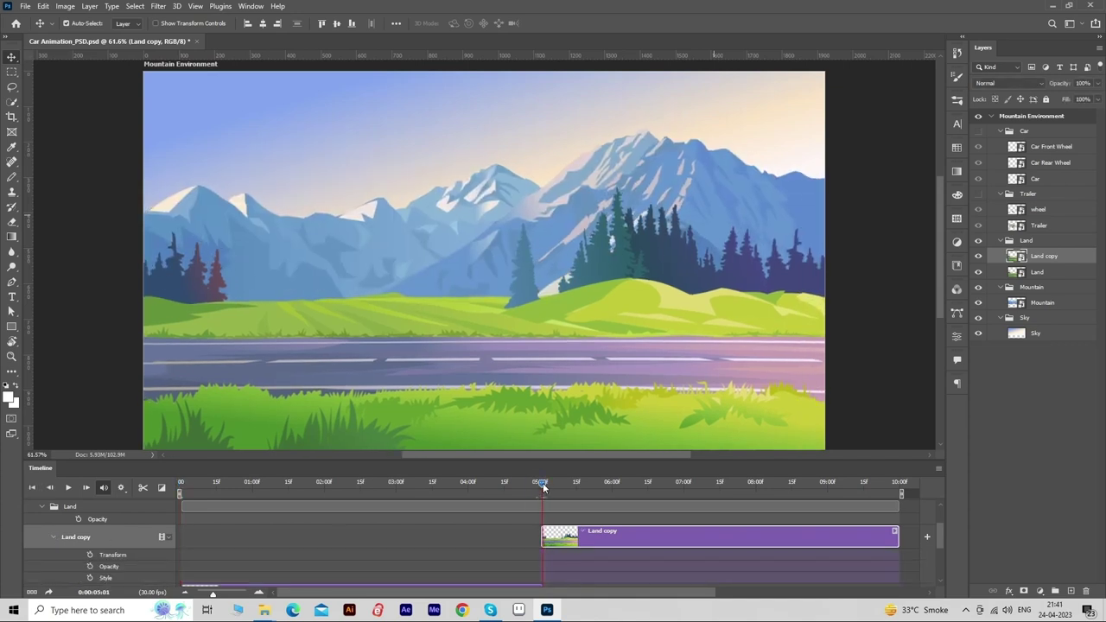
pyautogui.click(90, 554)
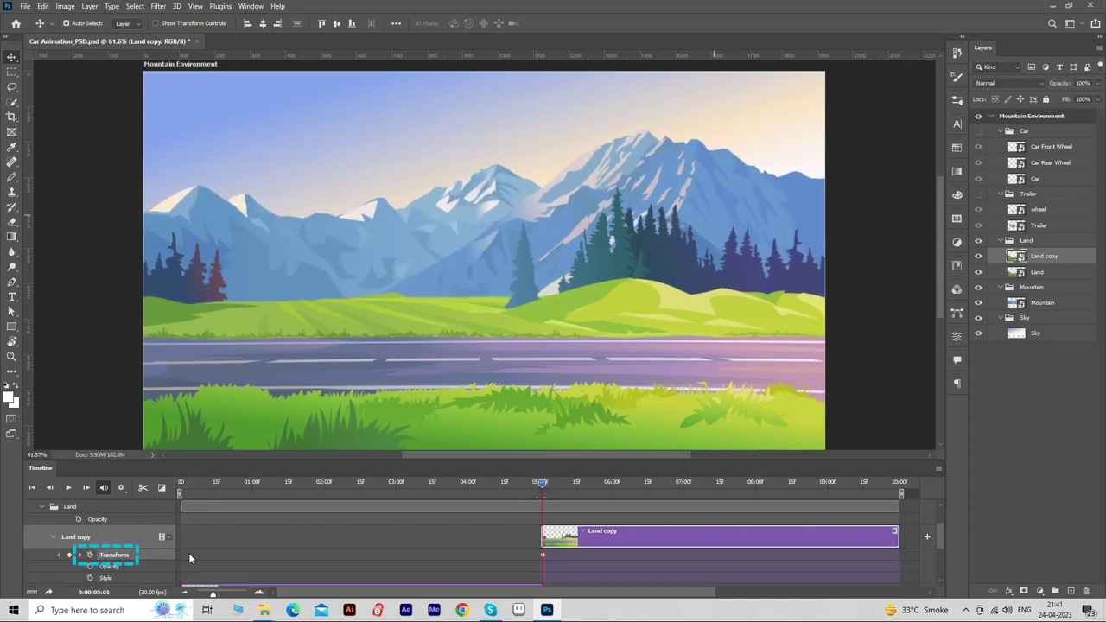
pyautogui.moveTo(542, 484); pyautogui.dragTo(900, 497)
pyautogui.click(276, 23)
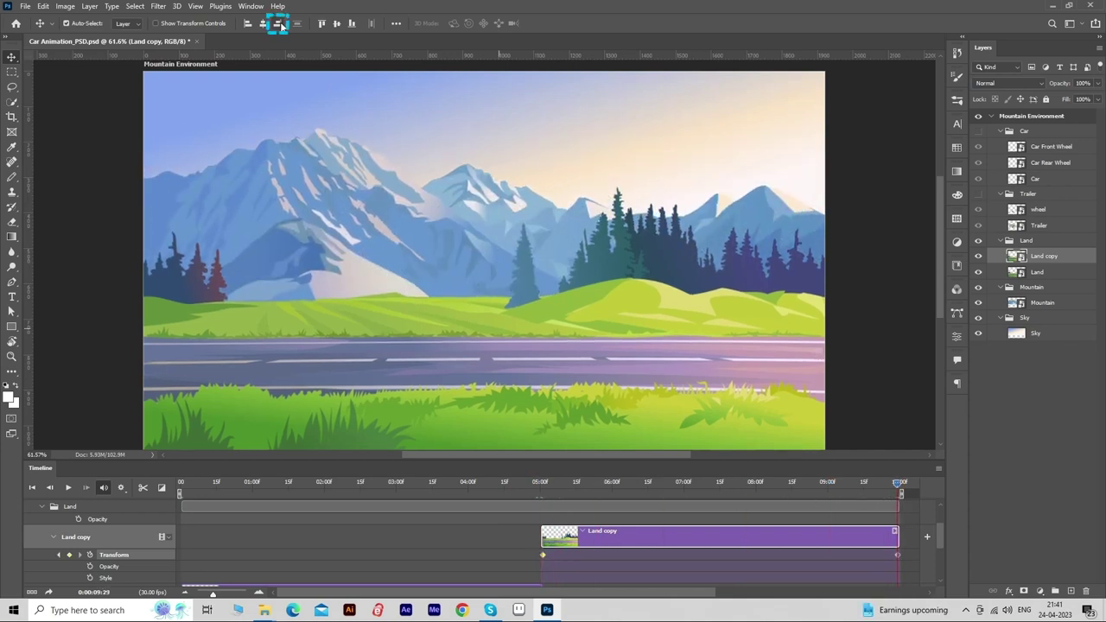
# Move the playhead back from the end and collapse the animation properties of the Land copy and Land tracks.
pyautogui.moveTo(888, 484); pyautogui.dragTo(523, 490)
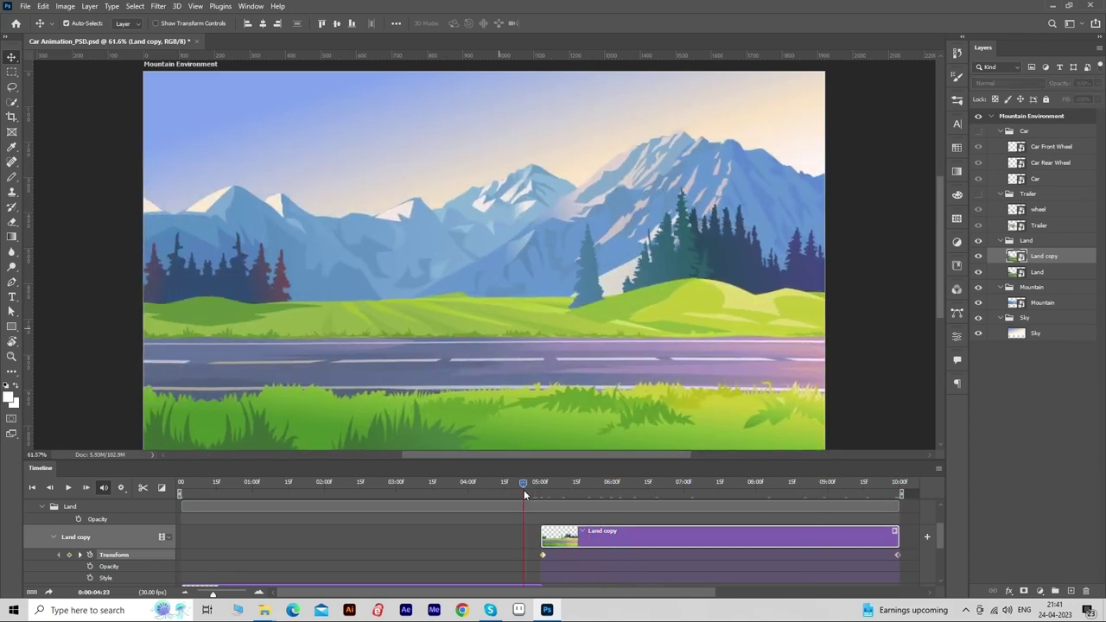
pyautogui.click(54, 537)
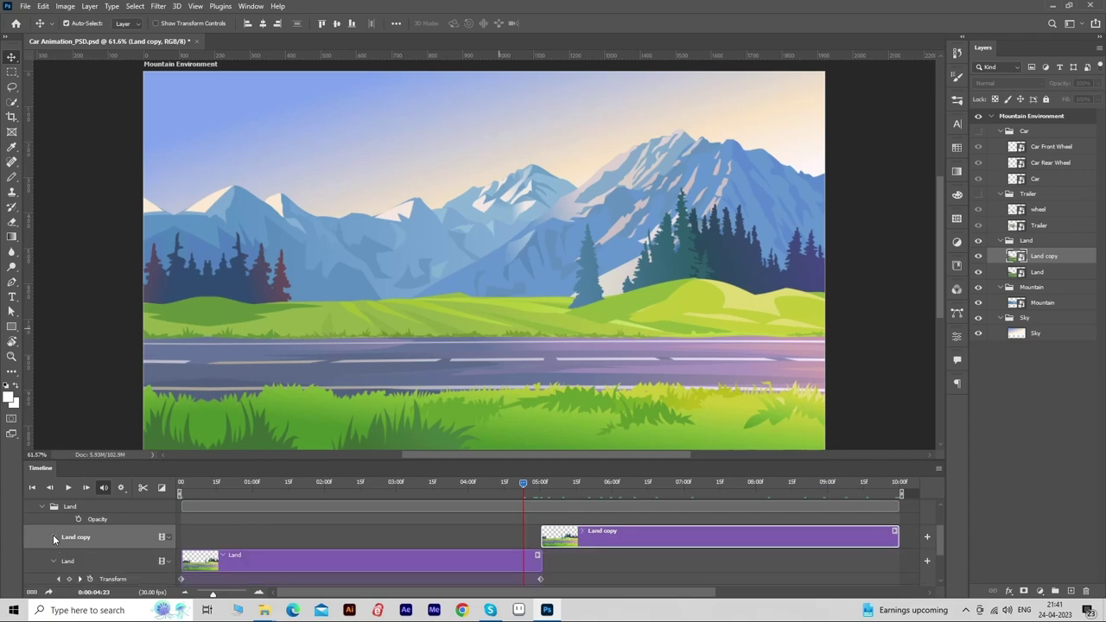
pyautogui.click(54, 562)
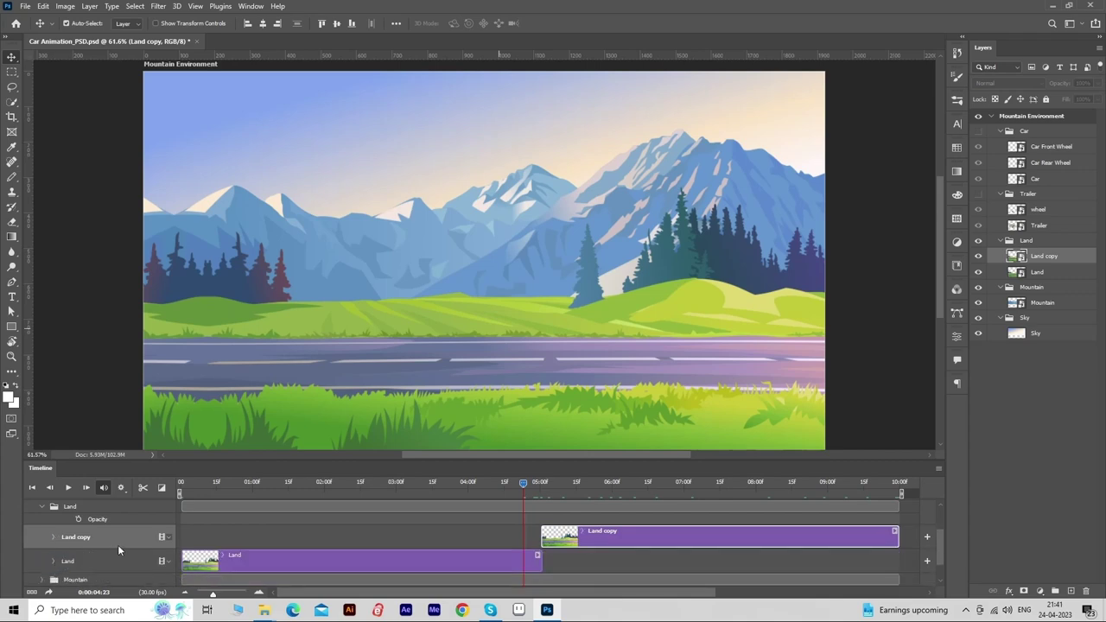
# Play the animation from the start to check the moving land and mountain, and rewind the playhead to 0:00:00:00.
pyautogui.moveTo(524, 486); pyautogui.dragTo(179, 483)
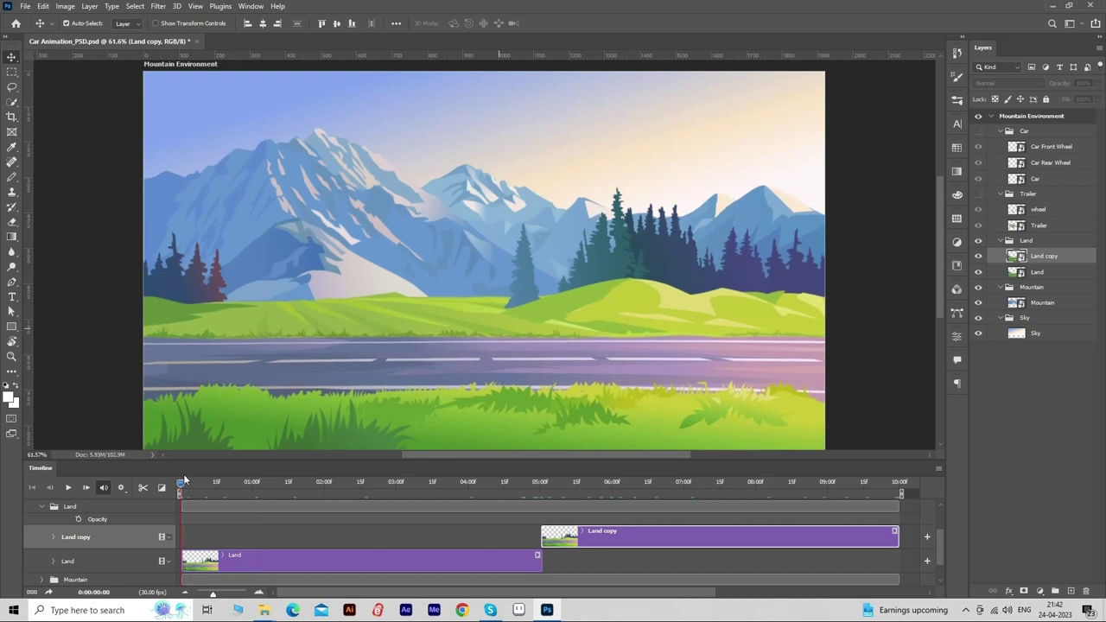
pyautogui.press('space')
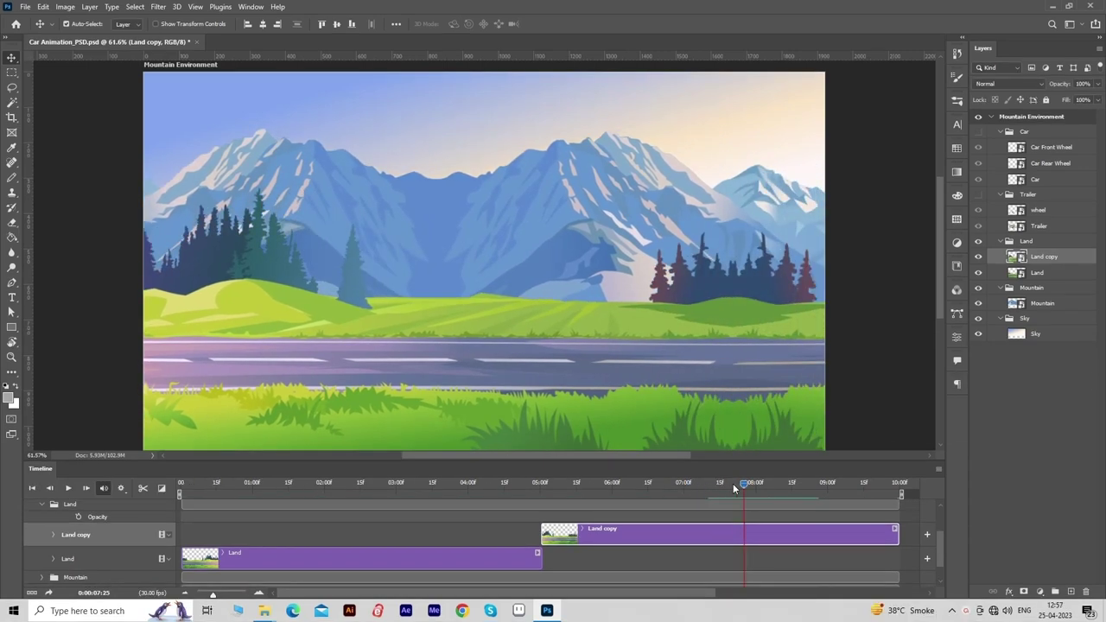
pyautogui.moveTo(734, 488); pyautogui.dragTo(169, 489)
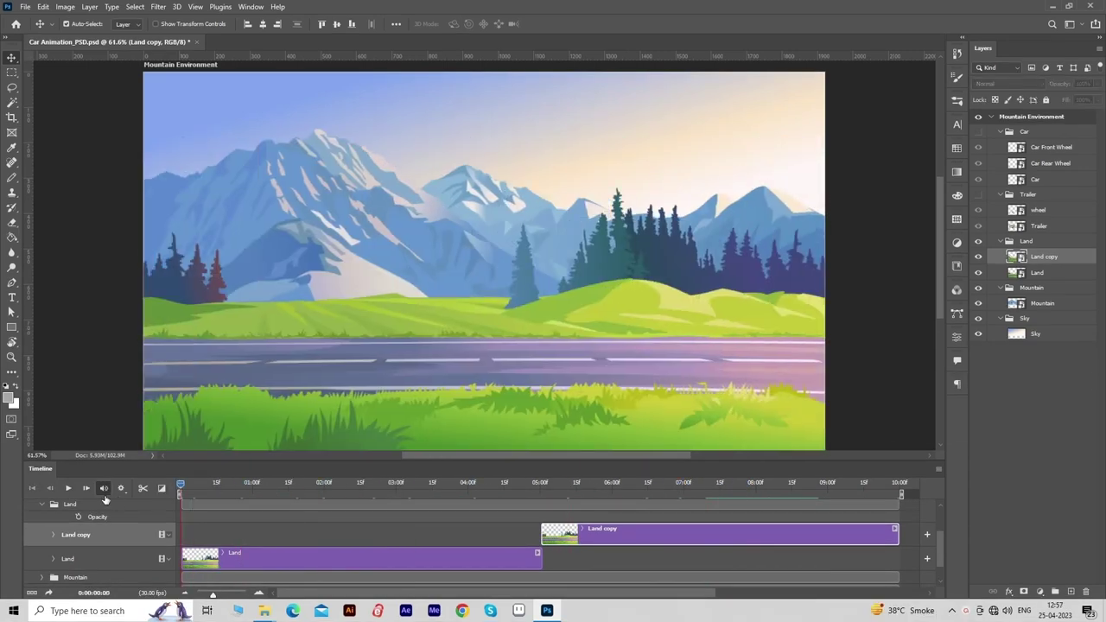
# Collapse the Land group in the timeline and make the Trailer and Car groups visible, including the trailer's wheel layer.
pyautogui.click(41, 504)
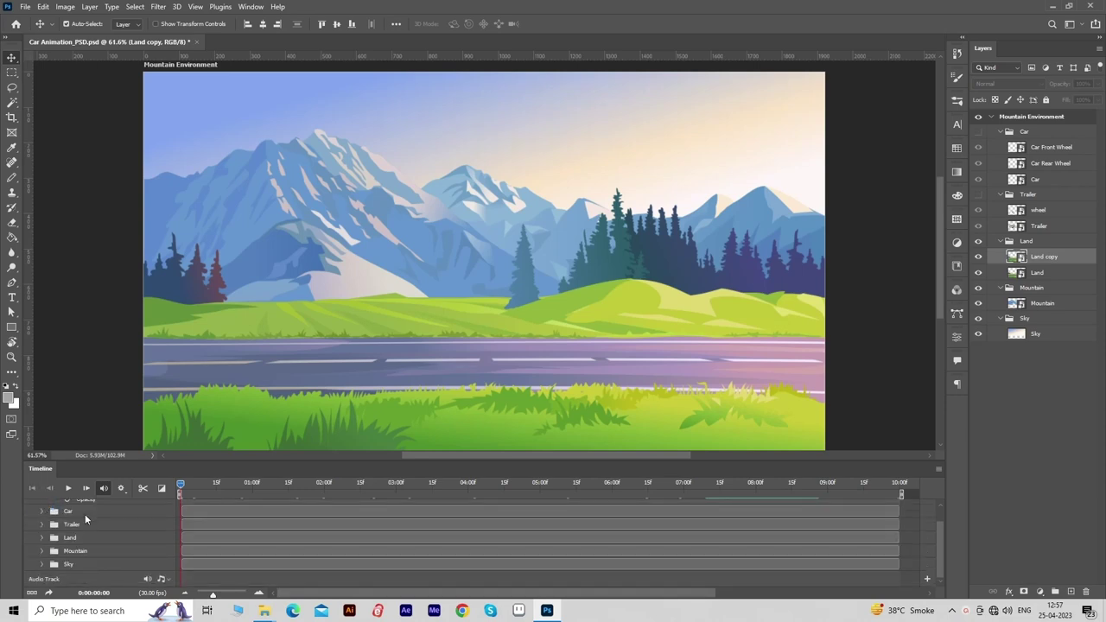
pyautogui.scroll(2, 246, 540)
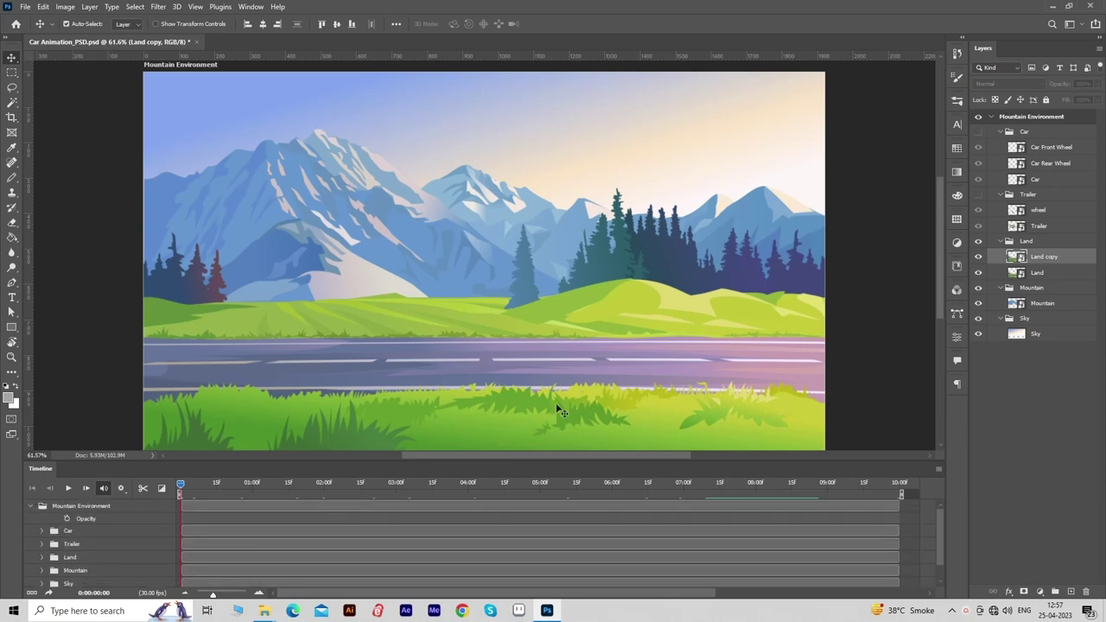
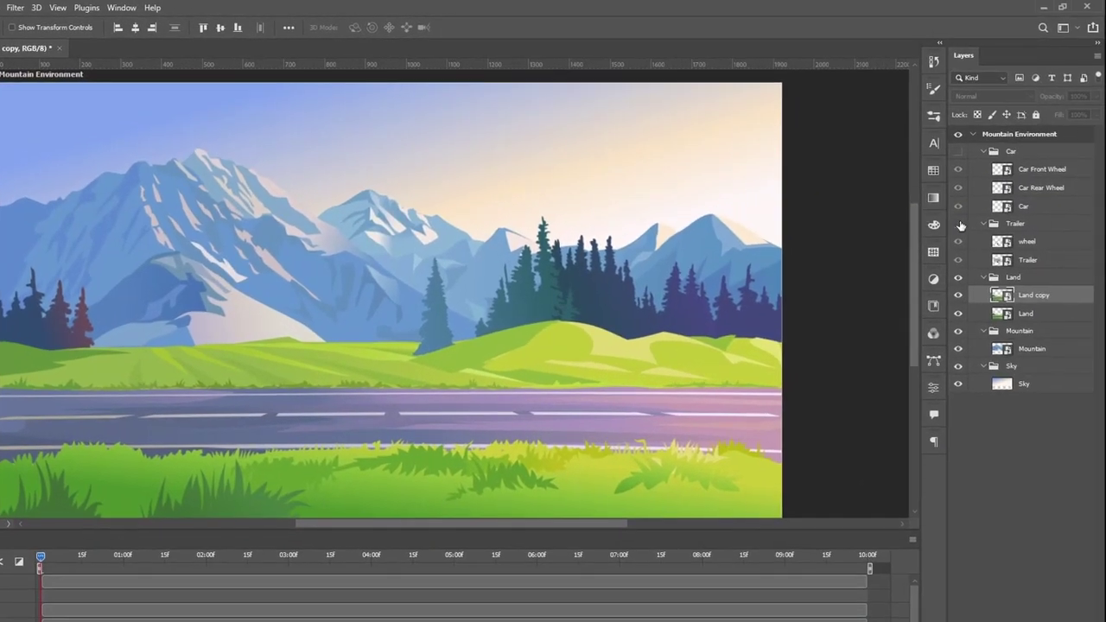
pyautogui.click(959, 224)
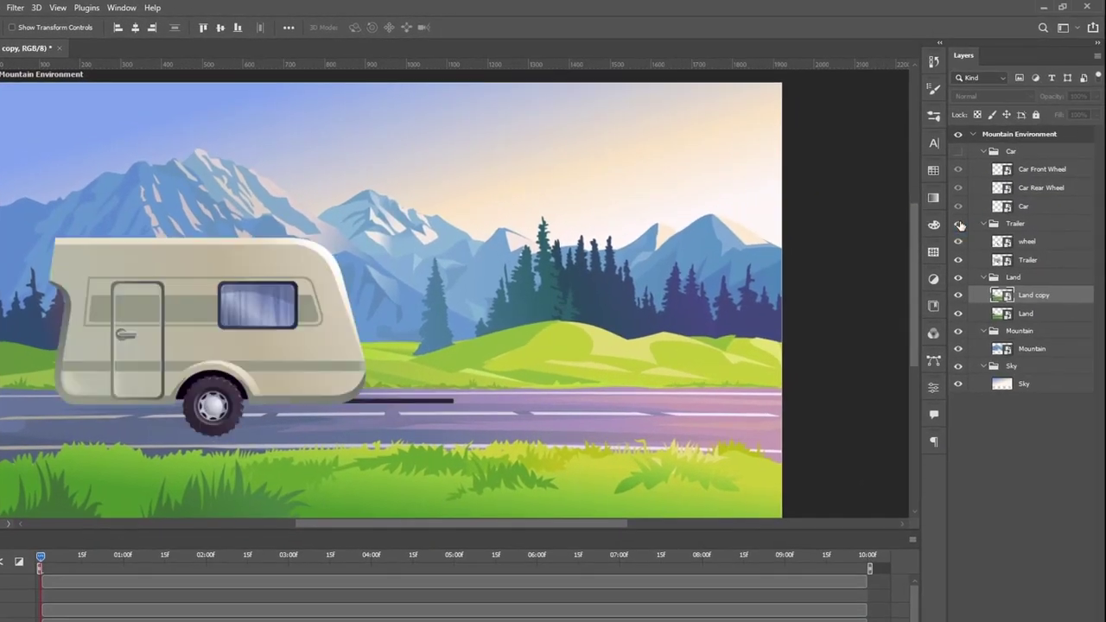
pyautogui.click(958, 241)
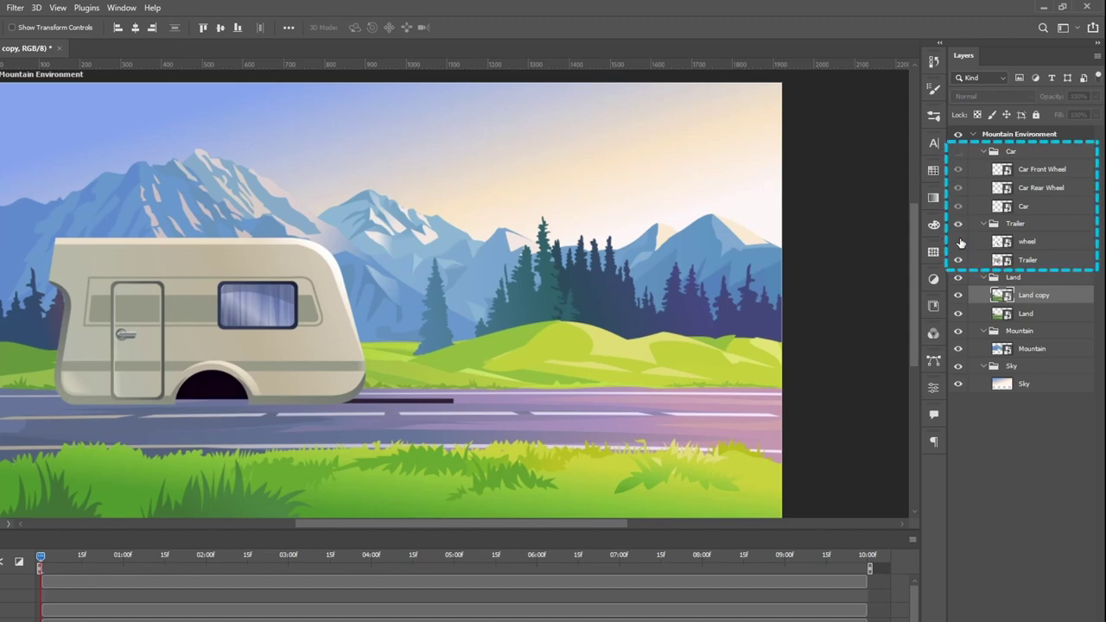
pyautogui.click(959, 241)
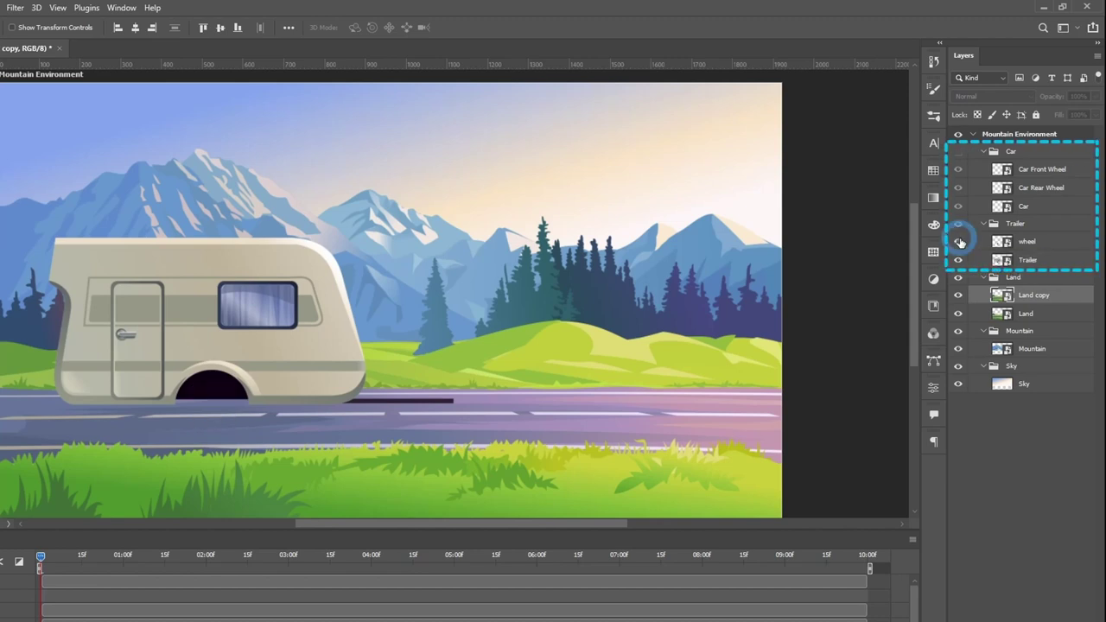
pyautogui.click(958, 152)
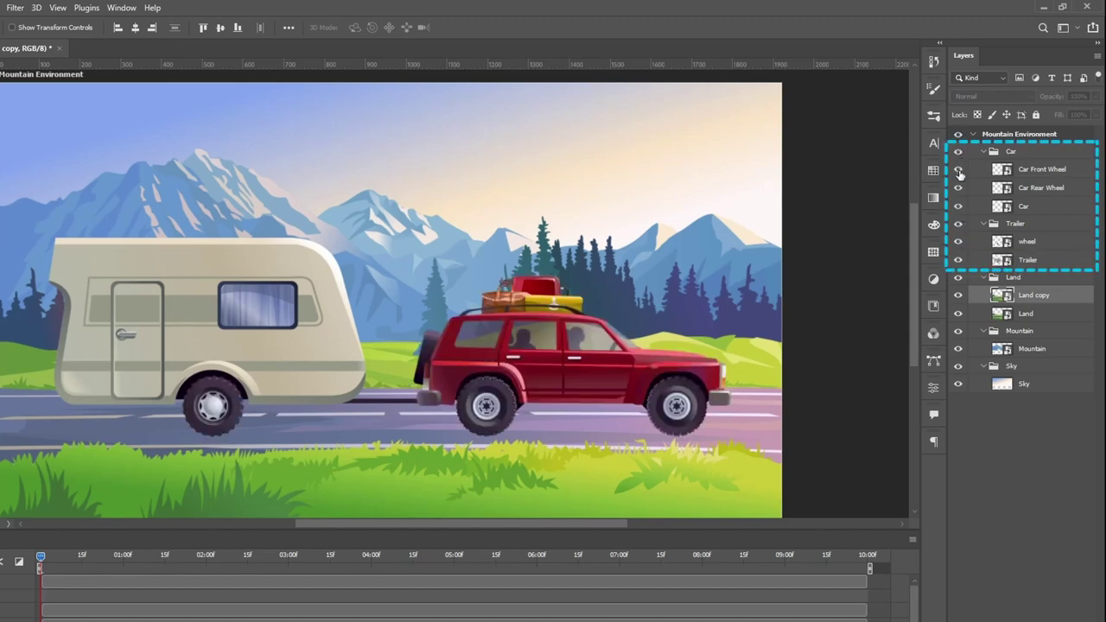
# Toggle the Car Front Wheel and Car Rear Wheel layers off and on to check that each wheel is separate.
pyautogui.click(958, 169)
pyautogui.click(958, 171)
pyautogui.click(958, 188)
pyautogui.click(958, 188)
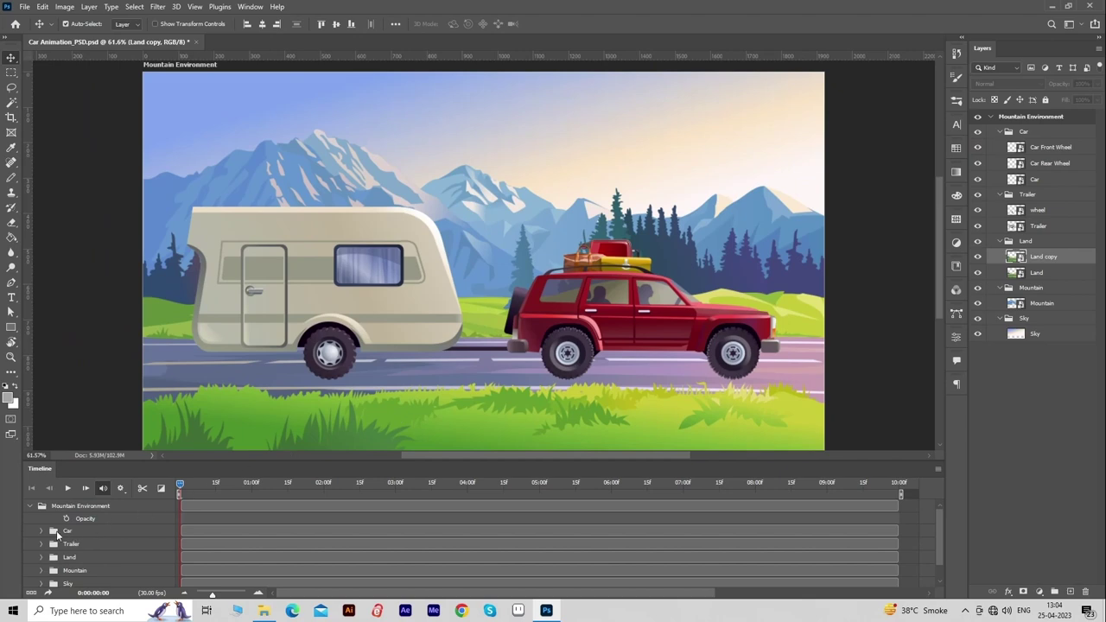
# Expand the Car group and the Car Front Wheel track, and add a Transform keyframe for the wheel at 0:00:00:00.
pyautogui.click(41, 530)
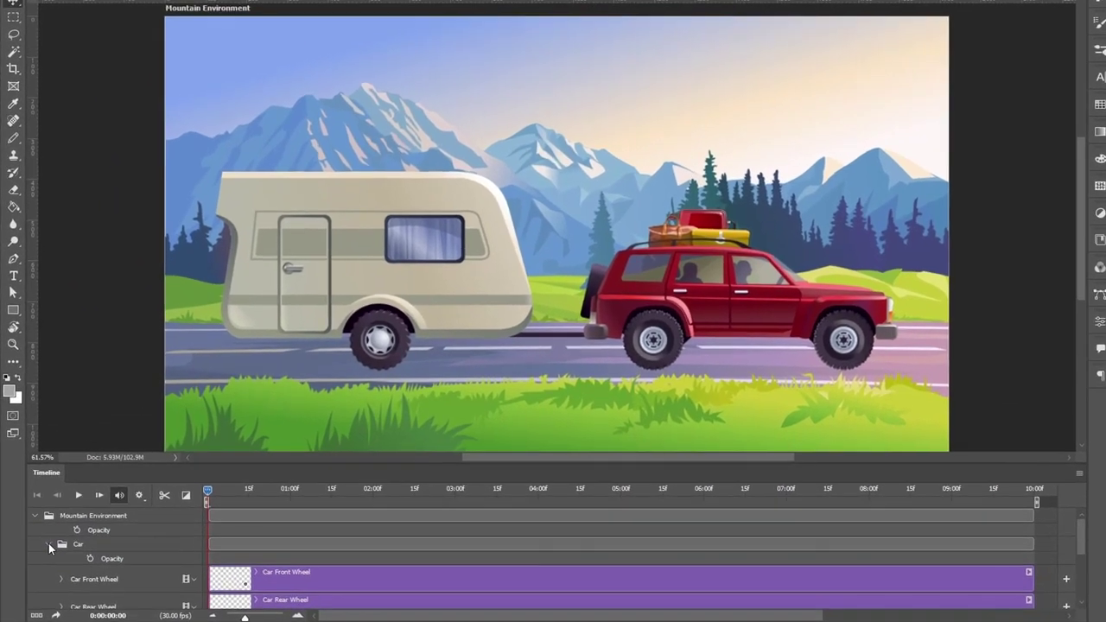
pyautogui.click(61, 579)
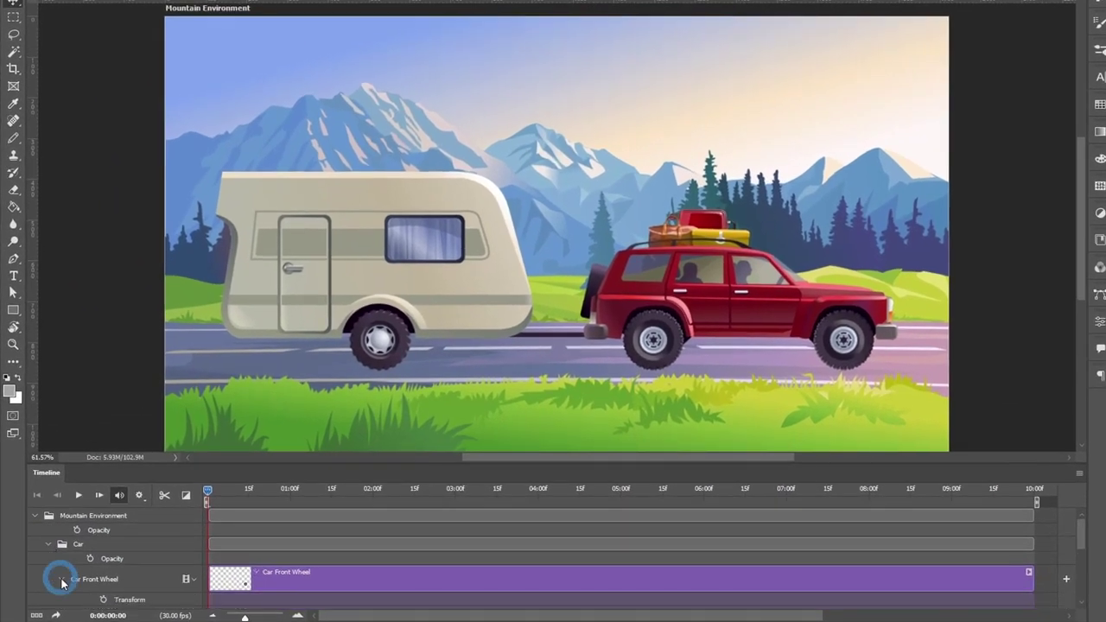
pyautogui.scroll(-2, 234, 577)
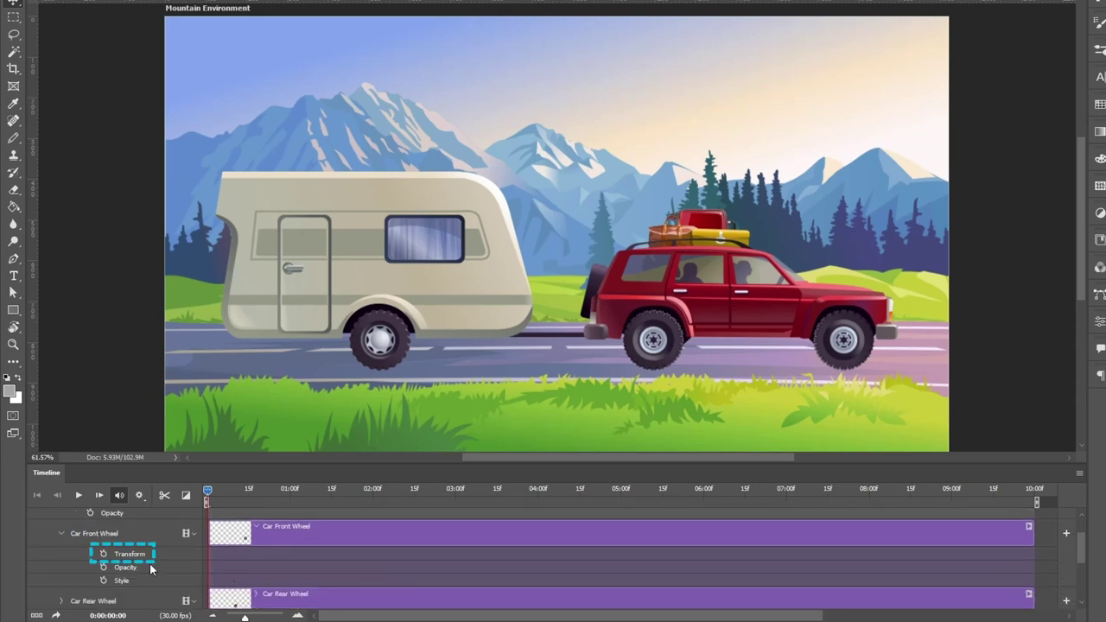
pyautogui.click(103, 558)
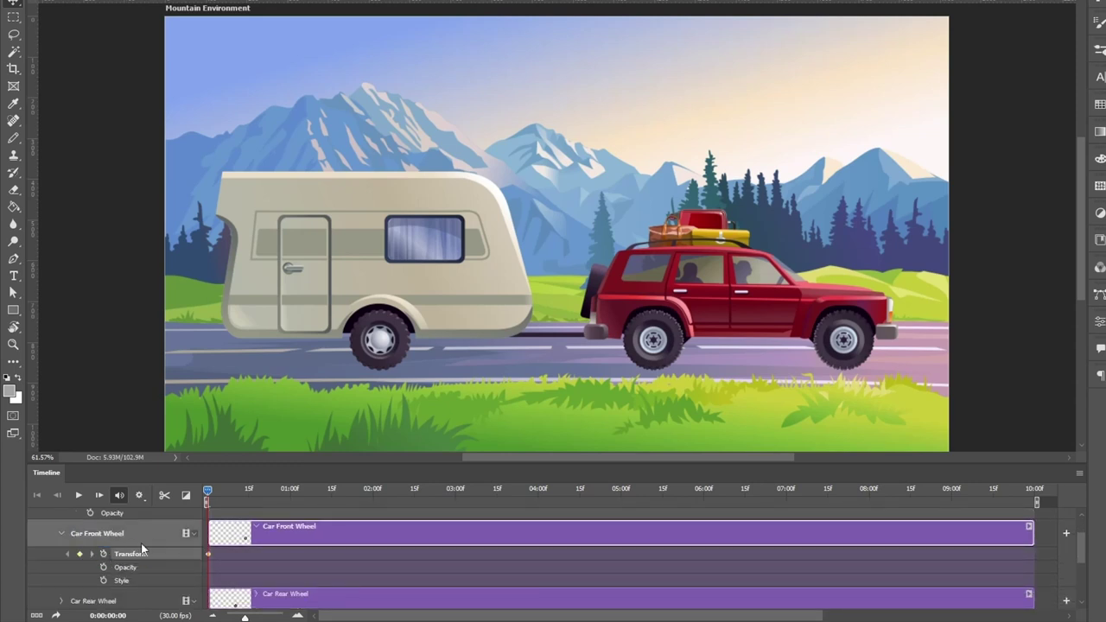
# At 0:00:01:00, rotate the Car Front Wheel with Free Transform and apply it to create the second Transform keyframe.
pyautogui.moveTo(207, 492); pyautogui.dragTo(293, 499)
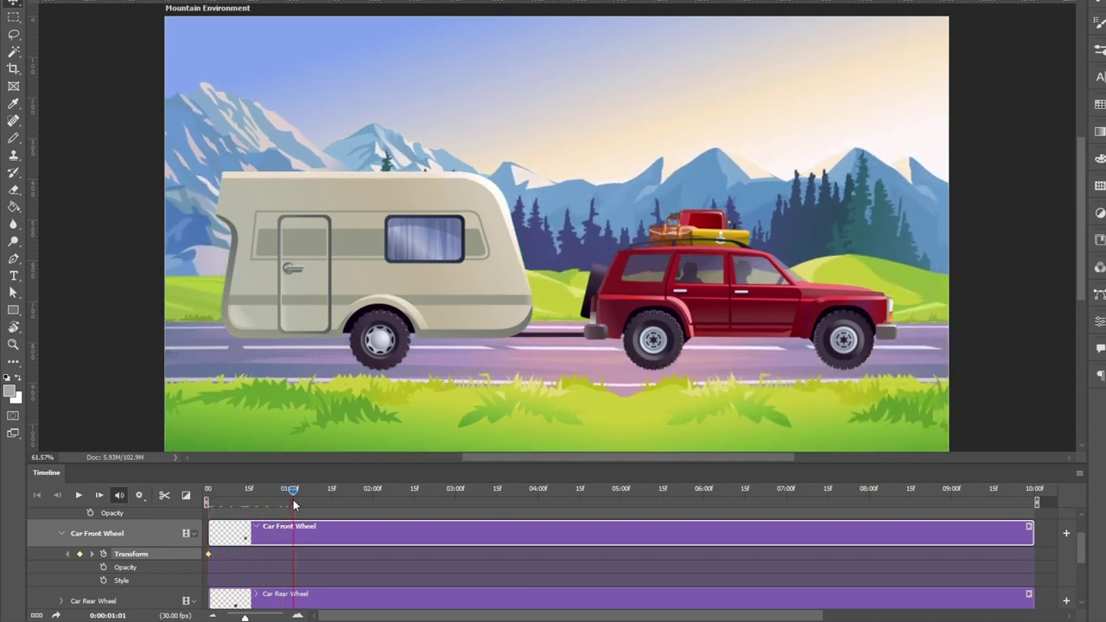
pyautogui.hotkey('ctrl', 't')
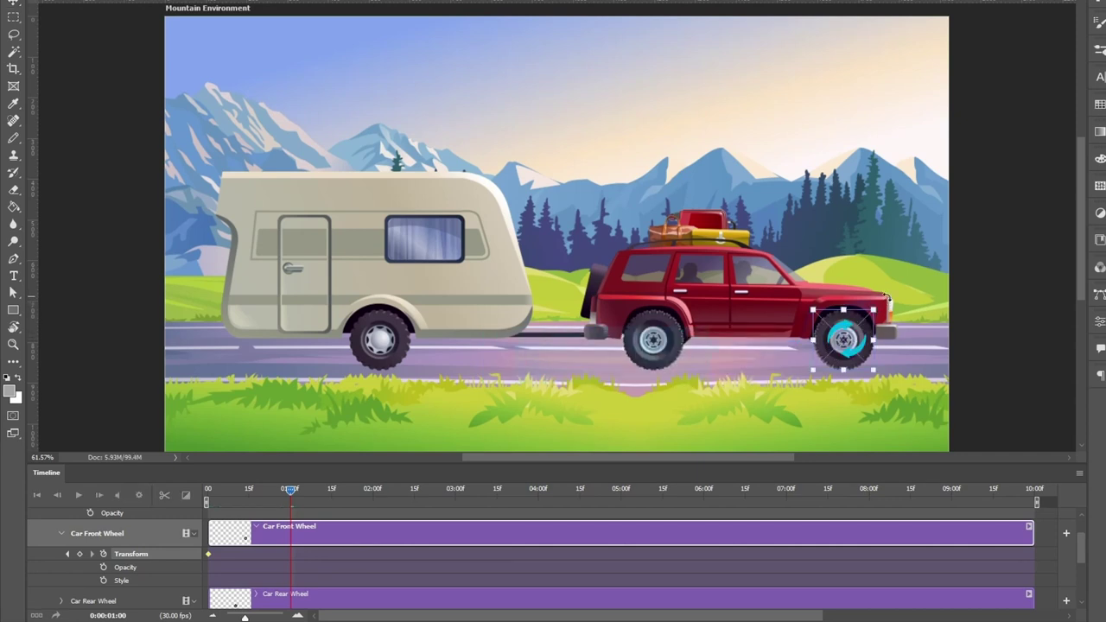
pyautogui.moveTo(883, 298); pyautogui.dragTo(801, 385)
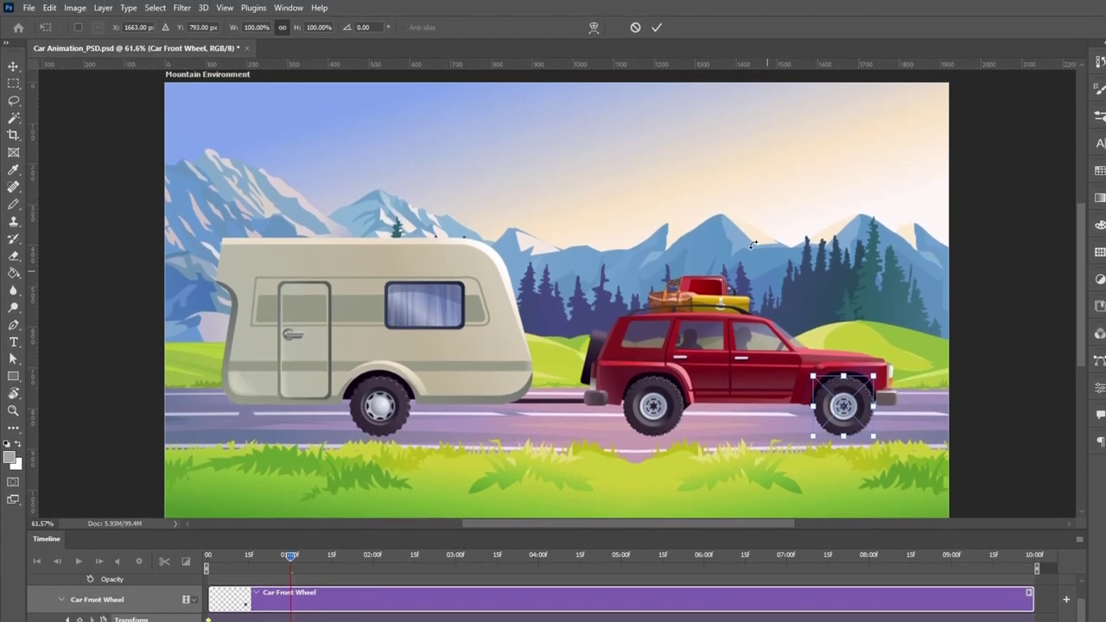
pyautogui.click(657, 28)
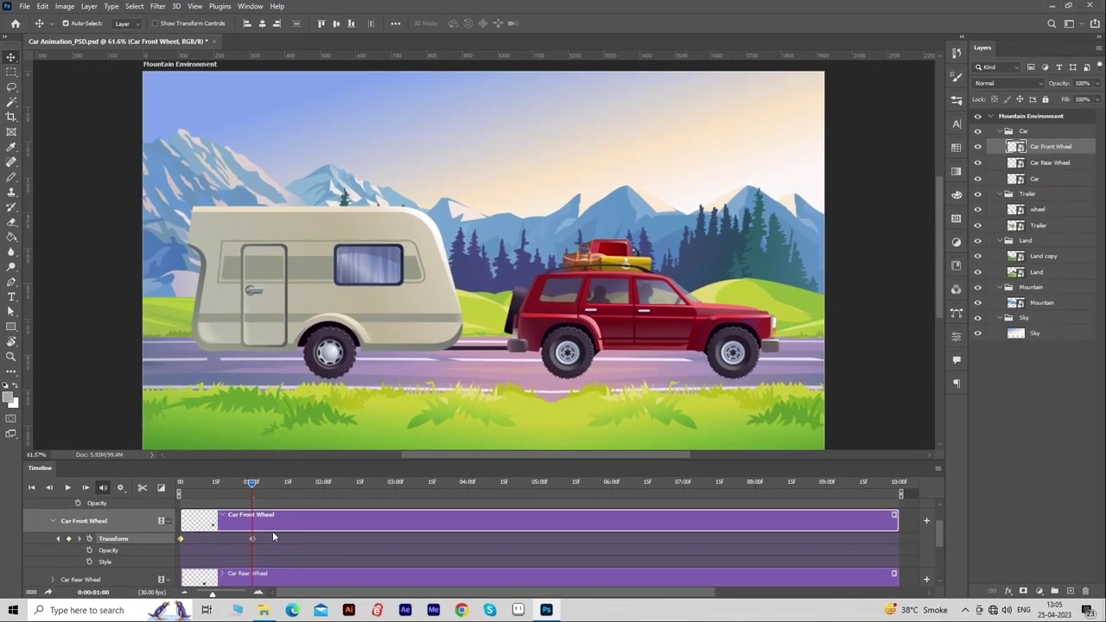
# Copy the Car Front Wheel's two Transform keyframes and paste them at 0:00:02:00.
pyautogui.click(181, 540)
pyautogui.rightClick(181, 539)
pyautogui.click(206, 474)
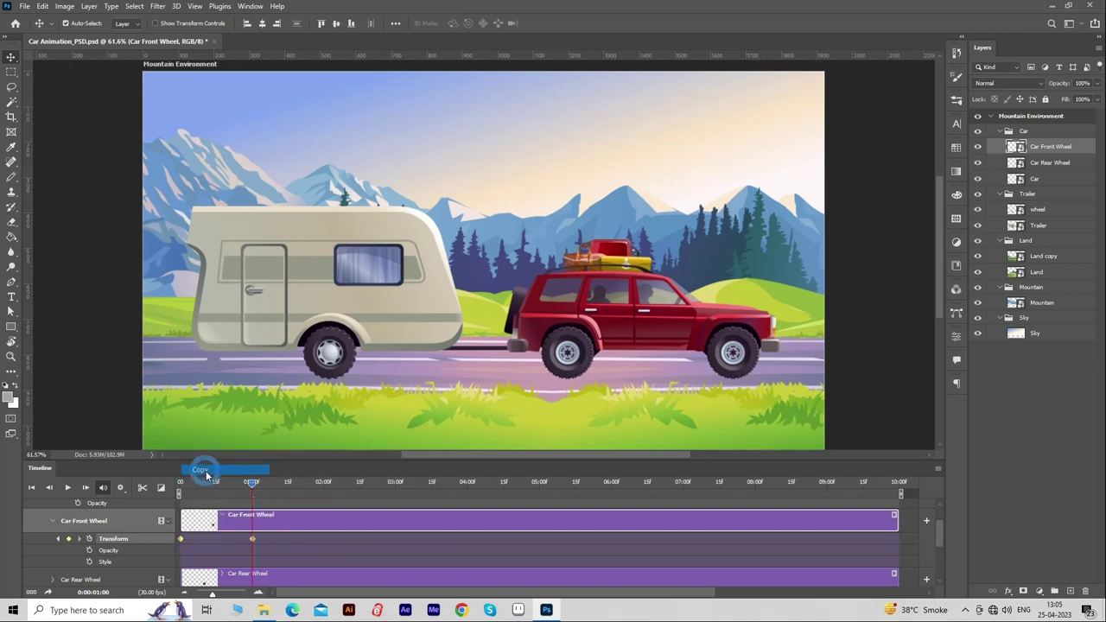
pyautogui.moveTo(250, 487); pyautogui.dragTo(325, 497)
pyautogui.rightClick(256, 539)
pyautogui.click(276, 481)
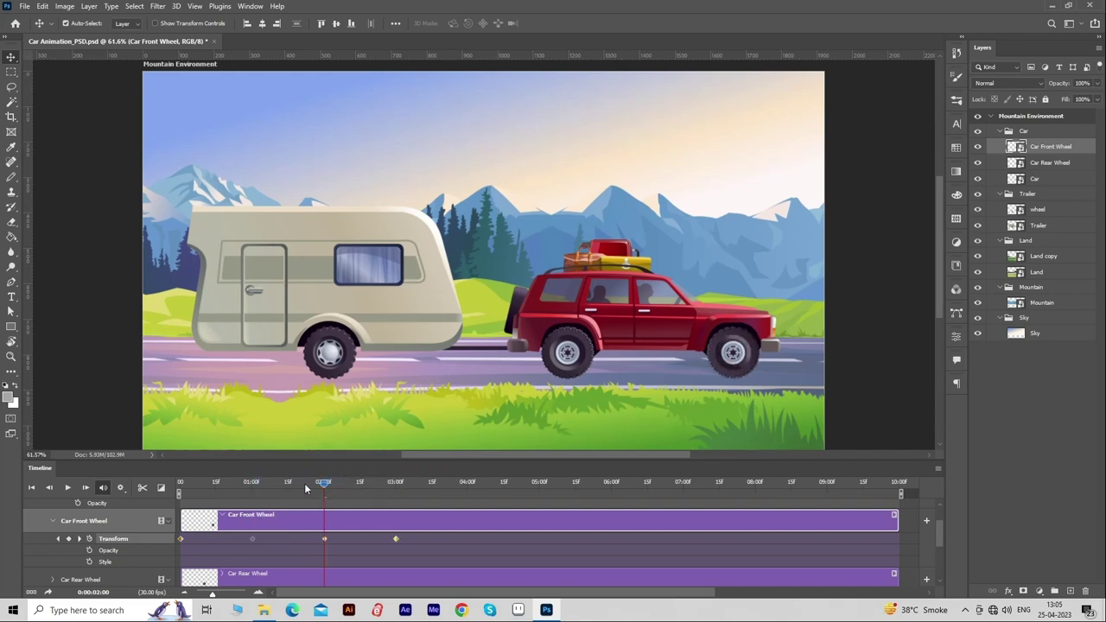
# Paste the copied pair of Car Front Wheel Transform keyframes at 4, 6 and 8 seconds.
pyautogui.moveTo(325, 487); pyautogui.dragTo(898, 488)
pyautogui.rightClick(395, 537)
pyautogui.click(415, 479)
pyautogui.rightClick(540, 538)
pyautogui.click(563, 478)
pyautogui.rightClick(685, 537)
pyautogui.click(705, 478)
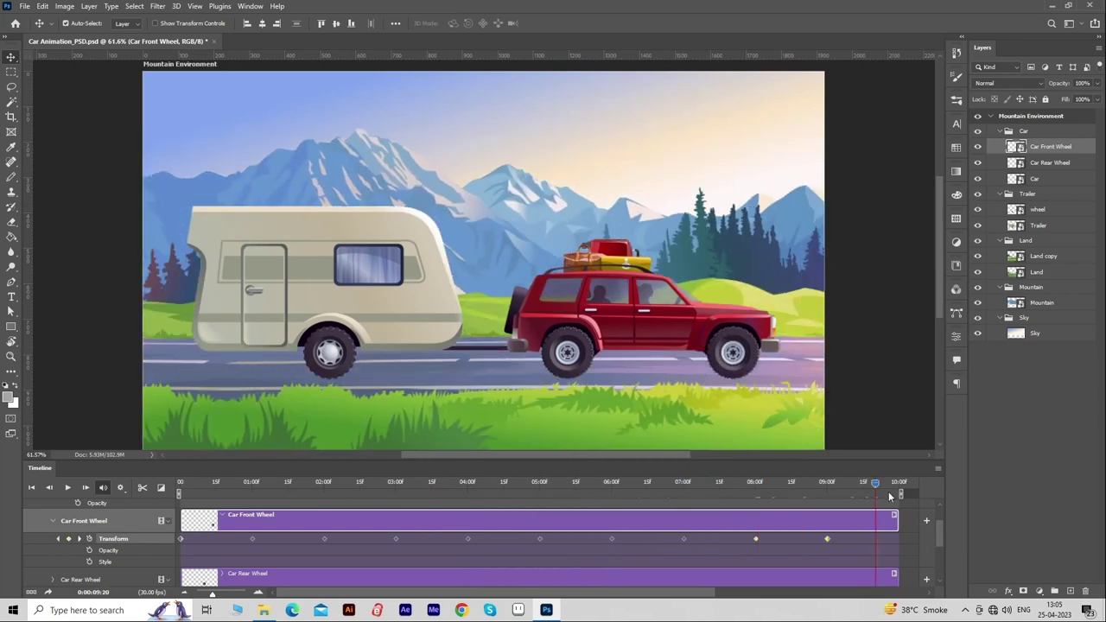
# Copy the Car Front Wheel's first Transform keyframe and paste it at the end of the timeline, 0:00:09:29.
pyautogui.rightClick(179, 543)
pyautogui.click(203, 469)
pyautogui.rightClick(827, 538)
pyautogui.click(851, 478)
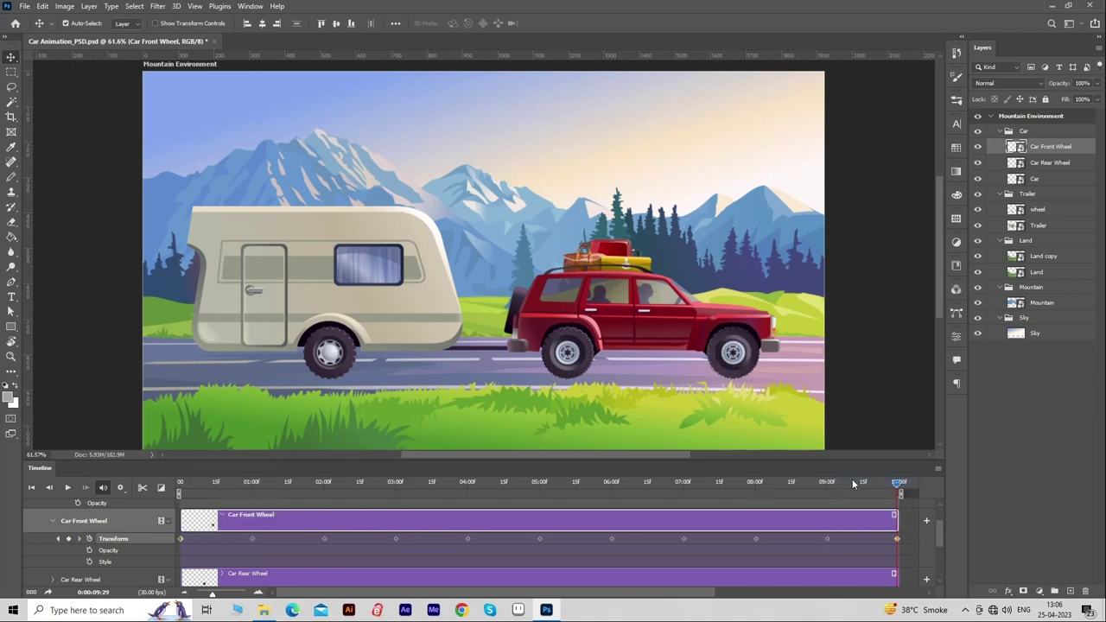
# Collapse the Car Front Wheel track and add a Transform keyframe for the Car Rear Wheel at 0:00:00:00.
pyautogui.moveTo(894, 483); pyautogui.dragTo(180, 488)
pyautogui.click(54, 522)
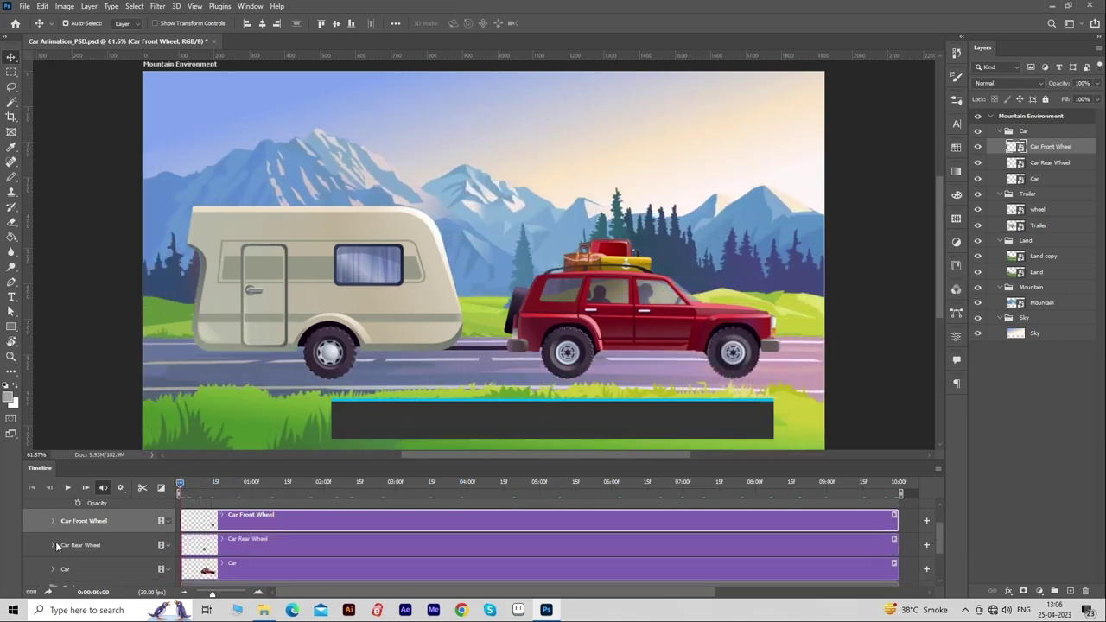
pyautogui.click(54, 546)
pyautogui.click(90, 563)
# At 0:00:01:00, rotate the Car Rear Wheel with Free Transform and apply it as its second Transform keyframe.
pyautogui.moveTo(183, 486); pyautogui.dragTo(250, 483)
pyautogui.hotkey('ctrl', 't')
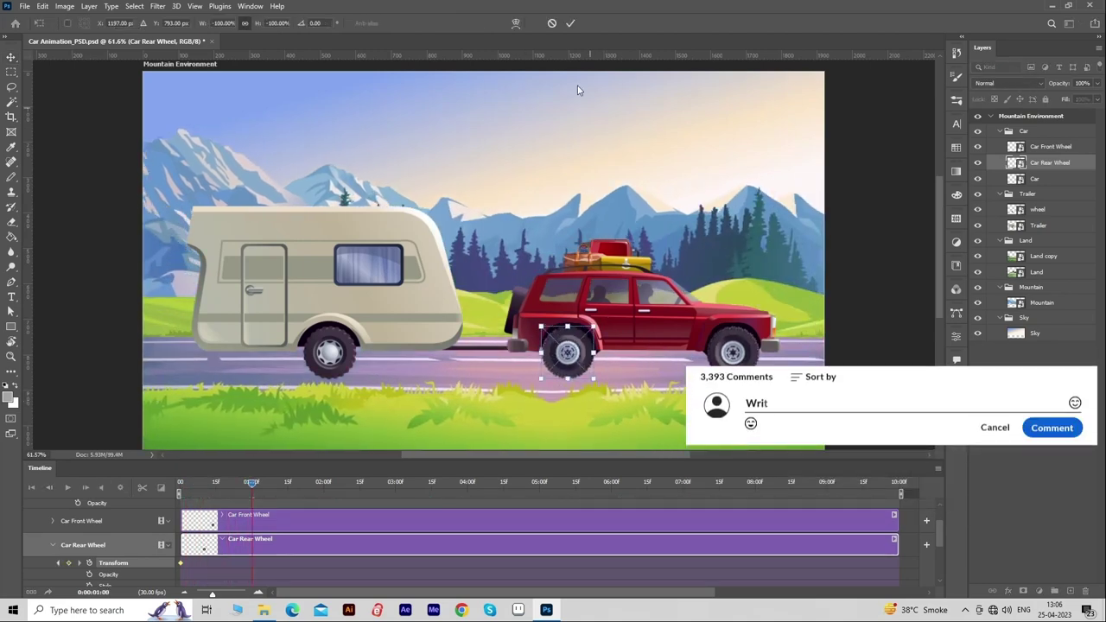
pyautogui.press('Return')
# Copy the Car Rear Wheel's two Transform keyframes and paste the pair at 2, 4, 6 and 8 seconds.
pyautogui.click(466, 495)
pyautogui.hotkey('ctrl', 'c')
pyautogui.hotkey('ctrl', 'v')
pyautogui.click(611, 491)
pyautogui.hotkey('ctrl', 'v')
pyautogui.click(754, 490)
pyautogui.rightClick(684, 562)
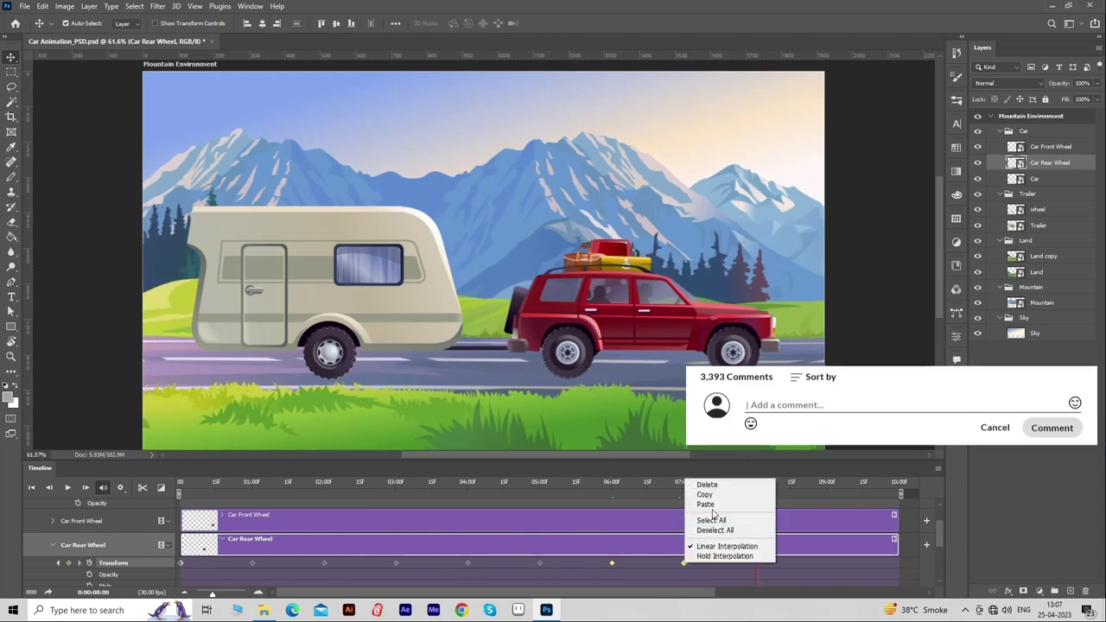
pyautogui.click(705, 503)
# Paste the Car Rear Wheel's ending Transform keyframe at 0:00:09:29.
pyautogui.click(827, 491)
pyautogui.hotkey('ctrl', 'v')
pyautogui.click(899, 490)
pyautogui.hotkey('ctrl', 'v')
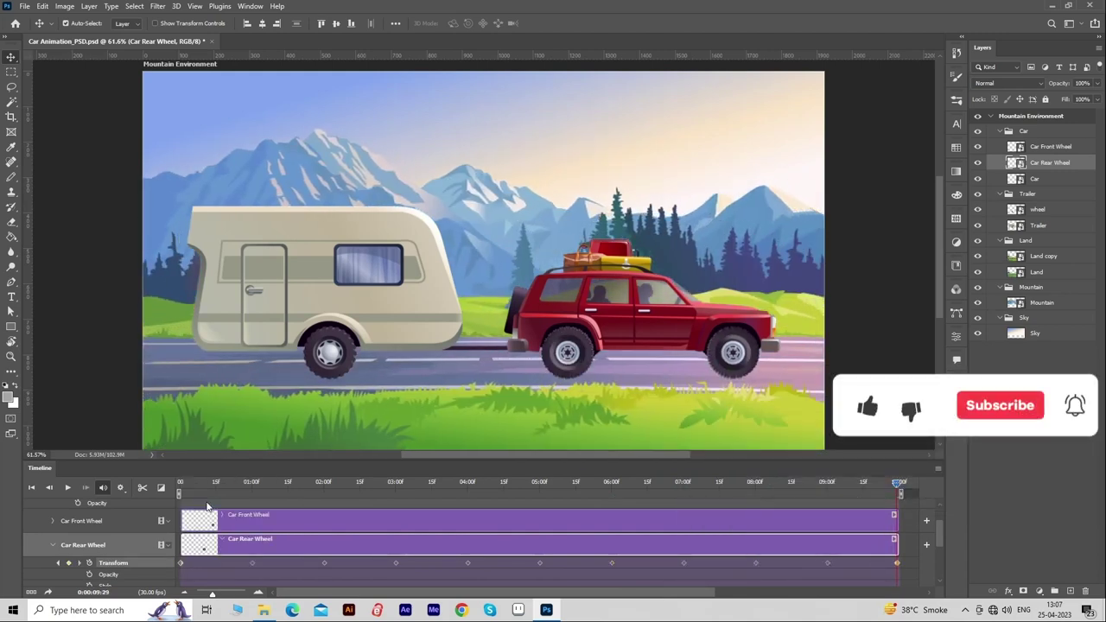
# Return the playhead to the start, collapse the Car Rear Wheel track and expand the Trailer group to reach its wheel.
pyautogui.click(52, 546)
pyautogui.moveTo(223, 488); pyautogui.dragTo(177, 488)
pyautogui.scroll(-2, 210, 544)
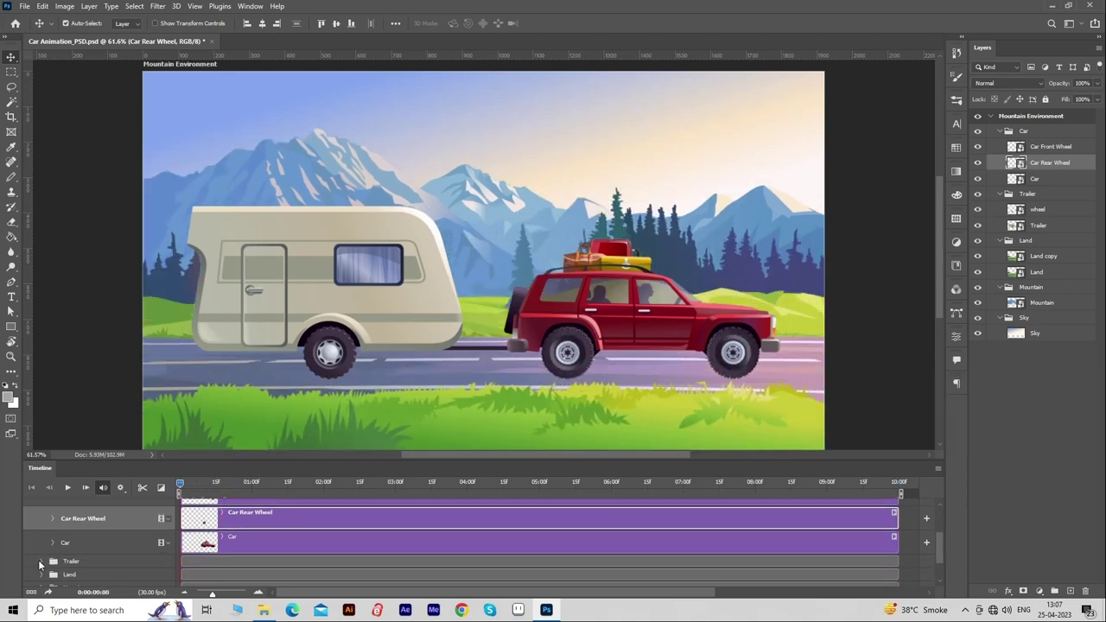
pyautogui.click(41, 561)
pyautogui.scroll(-4, 194, 563)
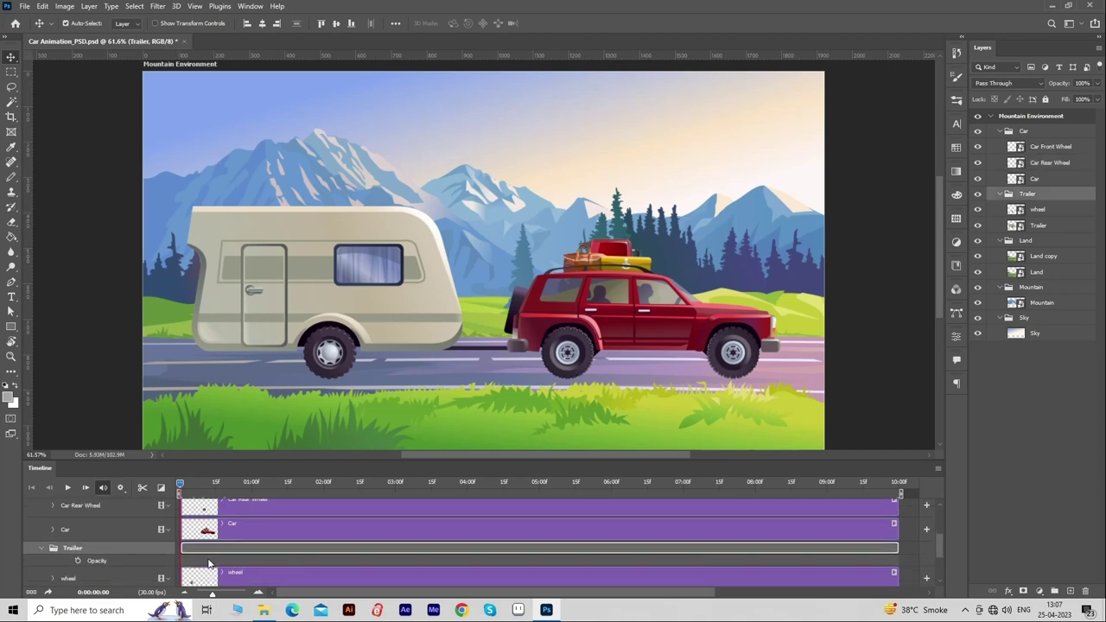
# Add a Transform keyframe to the trailer's wheel at the start and a second one at 0:00:01:00, rotated with Free Transform.
pyautogui.click(52, 539)
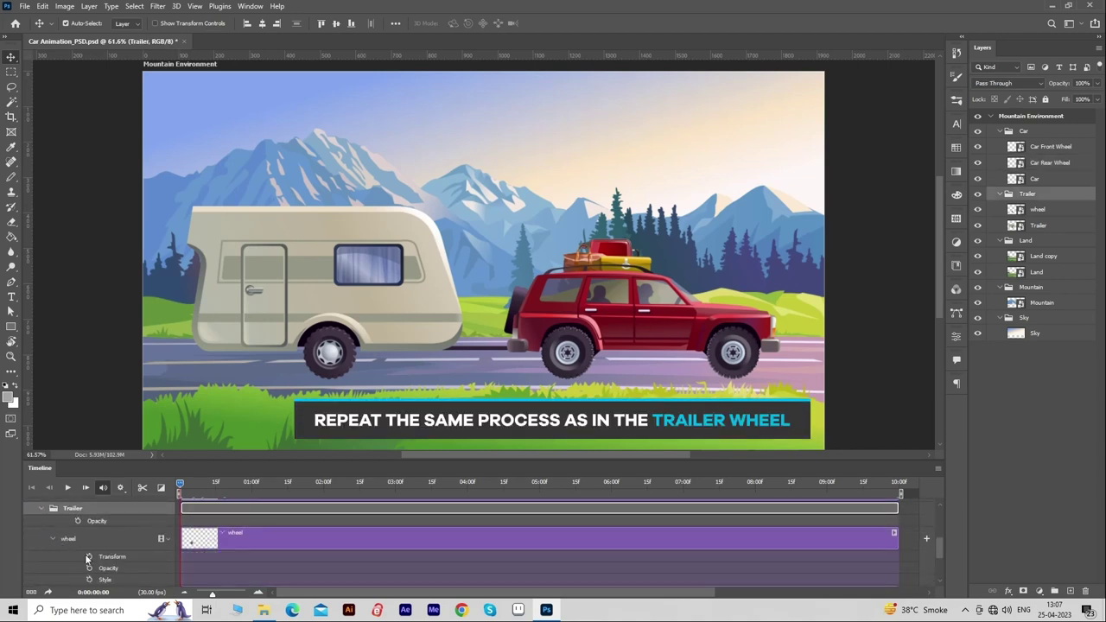
pyautogui.click(69, 539)
pyautogui.click(235, 484)
pyautogui.click(252, 491)
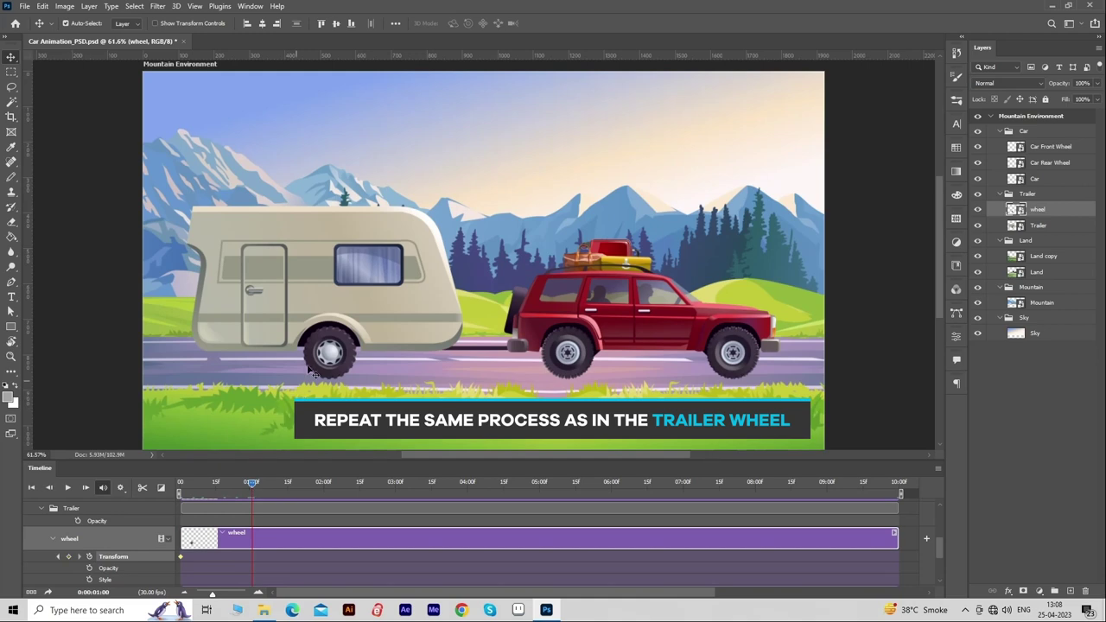
pyautogui.hotkey('ctrl', 't')
pyautogui.moveTo(362, 316); pyautogui.dragTo(279, 418)
pyautogui.press('Return')
# Copy the trailer wheel's two Transform keyframes and paste the pair at 2, 4, 6 and 8 seconds.
pyautogui.click(324, 483)
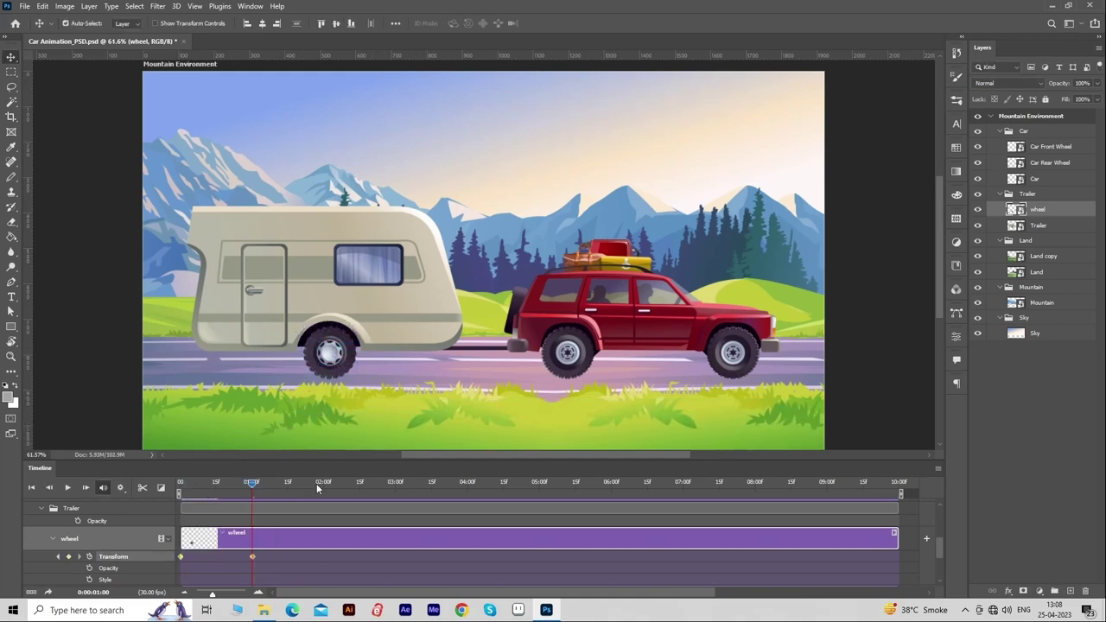
pyautogui.rightClick(252, 556)
pyautogui.press('Escape')
pyautogui.moveTo(396, 483); pyautogui.dragTo(468, 518)
pyautogui.rightClick(185, 557)
pyautogui.click(203, 486)
pyautogui.rightClick(467, 556)
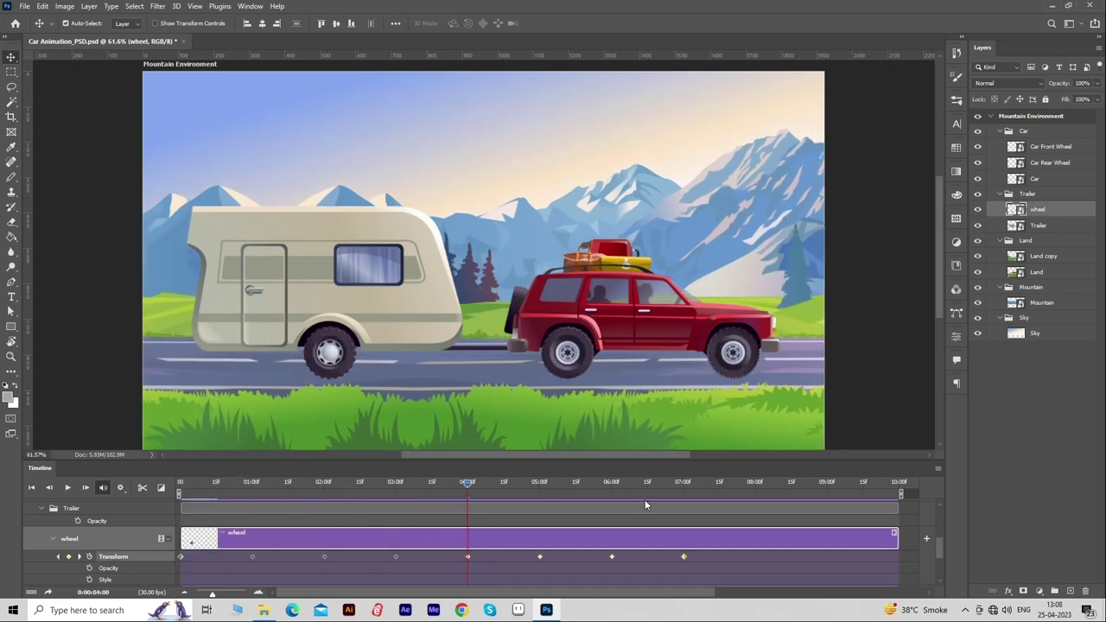
pyautogui.click(488, 496)
pyautogui.moveTo(696, 554); pyautogui.dragTo(605, 567)
pyautogui.rightClick(684, 556)
pyautogui.click(701, 486)
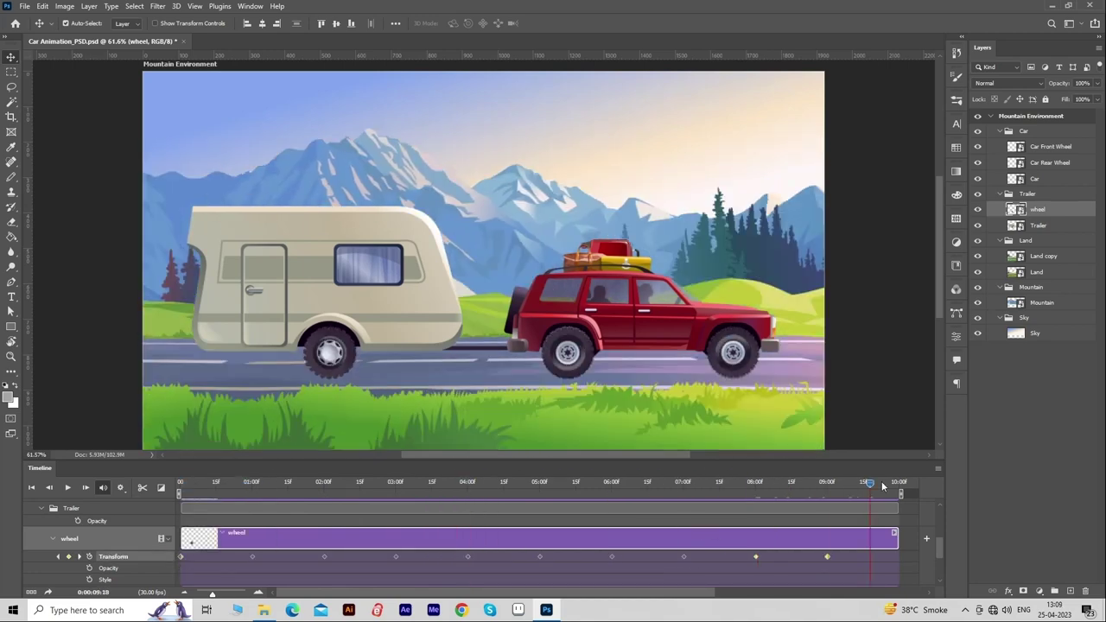
# Paste the trailer wheel's closing Transform keyframe at the timeline's end, then return the playhead to the start and collapse the wheel track.
pyautogui.rightClick(762, 555)
pyautogui.click(793, 498)
pyautogui.moveTo(870, 485); pyautogui.dragTo(100, 522)
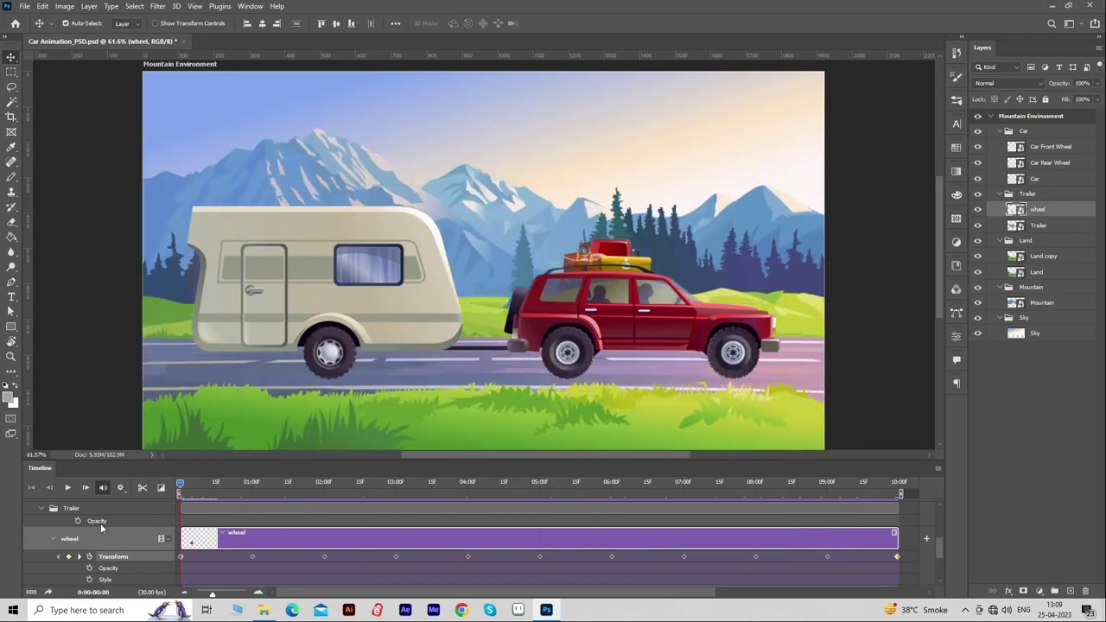
pyautogui.click(53, 539)
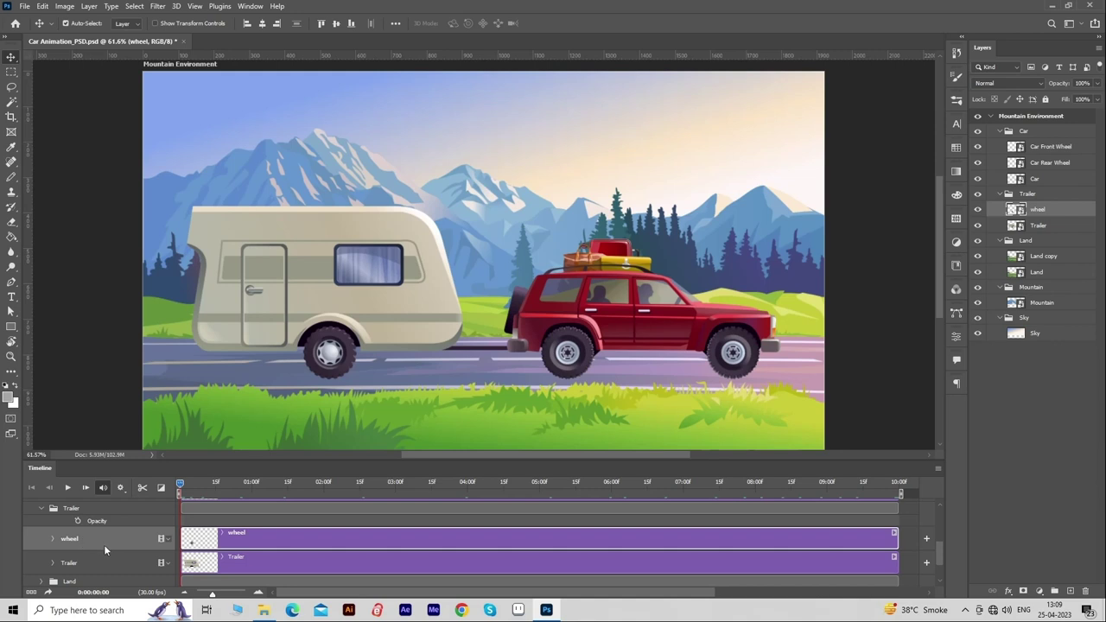
# Expand the Trailer layer's track and enable Transform keyframes on it at 0:00:00:00.
pyautogui.click(53, 563)
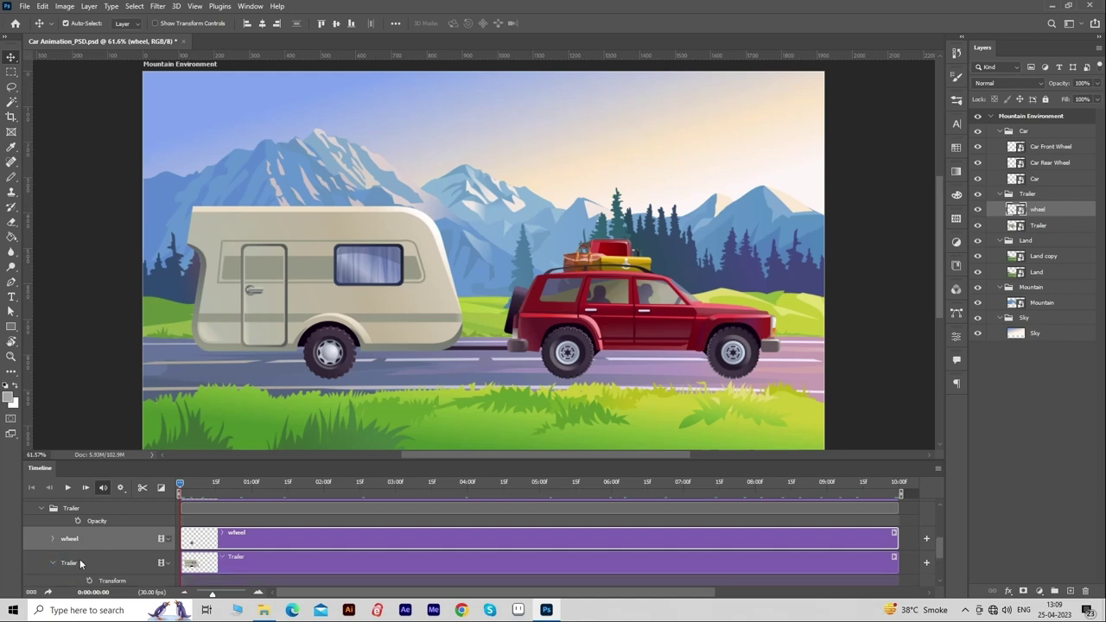
pyautogui.scroll(-2, 205, 560)
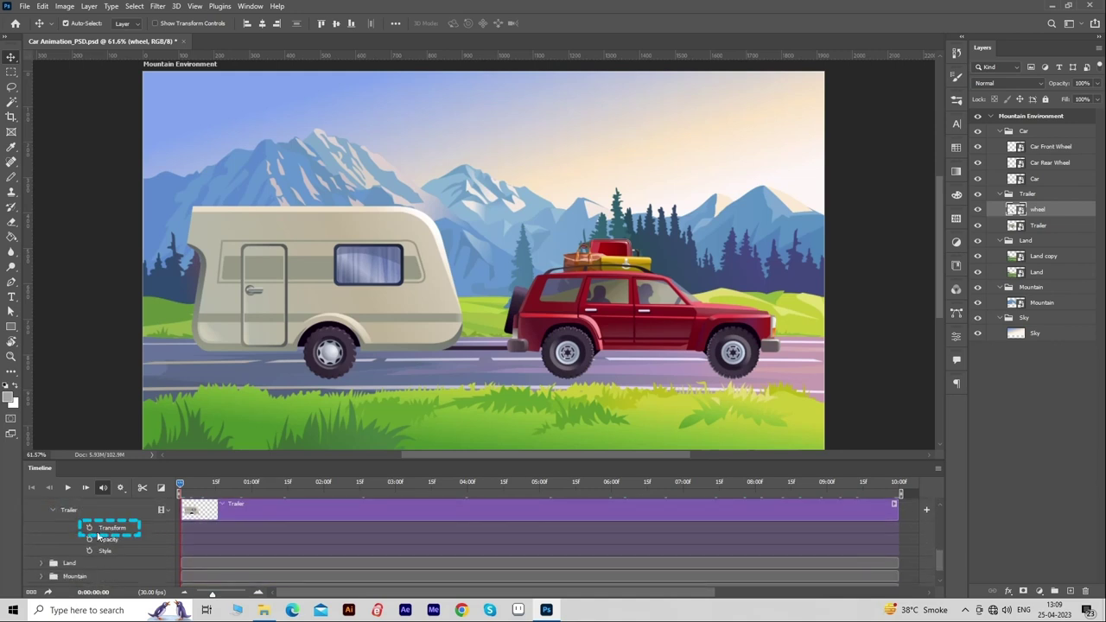
pyautogui.click(89, 529)
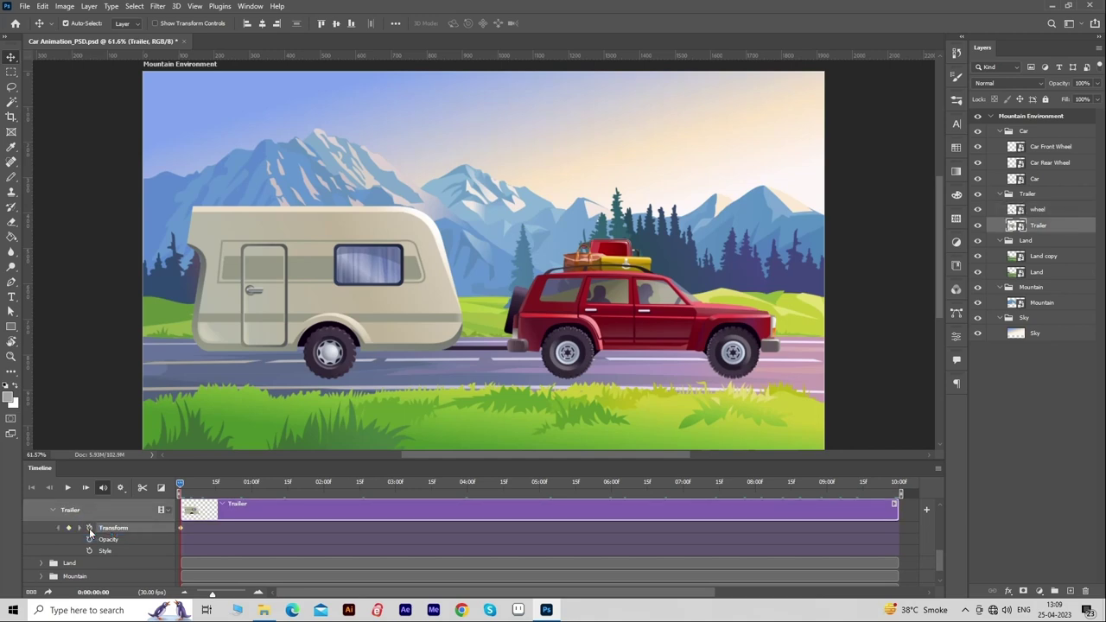
# At 0:00:02:15, nudge the Trailer layer down about 8 px with Free Transform and apply it as its second Transform keyframe.
pyautogui.moveTo(251, 488); pyautogui.dragTo(361, 515)
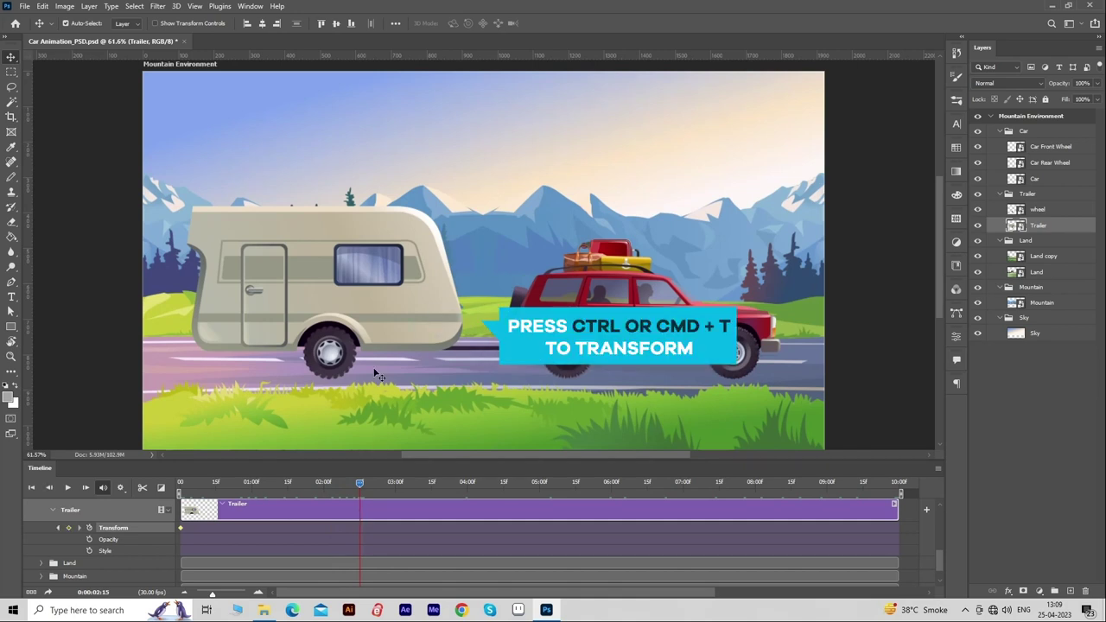
pyautogui.hotkey('ctrl', 't')
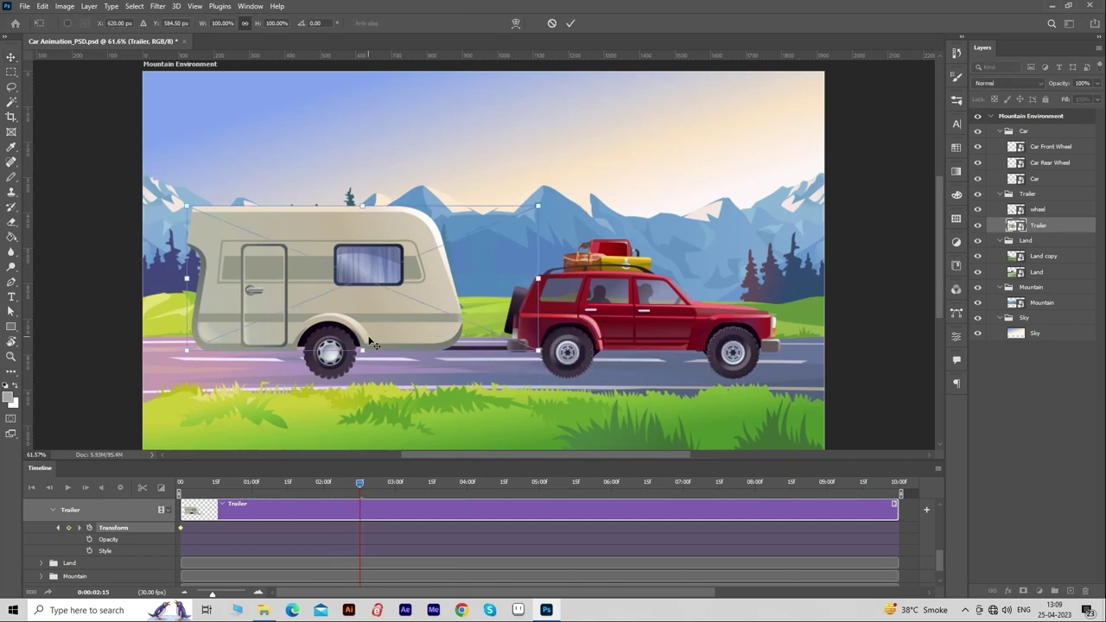
pyautogui.press('Down')
pyautogui.press('Down')
pyautogui.press('Down')
pyautogui.press('Down')
pyautogui.press('Down')
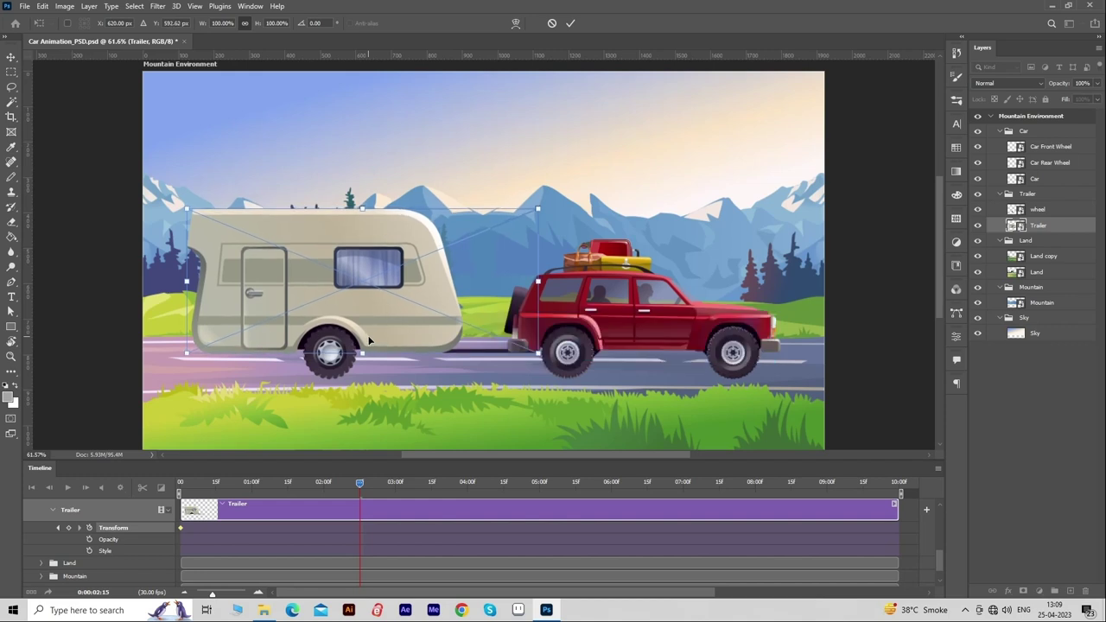
pyautogui.click(569, 24)
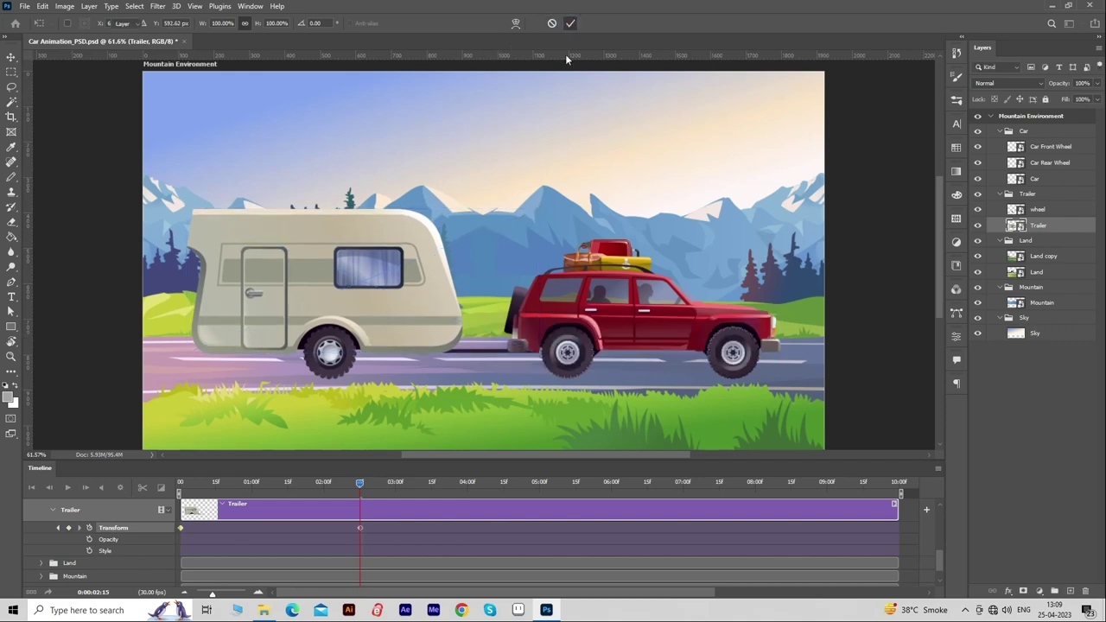
# Paste copies of the Trailer layer's two Transform keyframes from 0:00:04:29, and paste its raised-position keyframe at 0:00:09:29.
pyautogui.rightClick(182, 527)
pyautogui.click(465, 488)
pyautogui.click(536, 482)
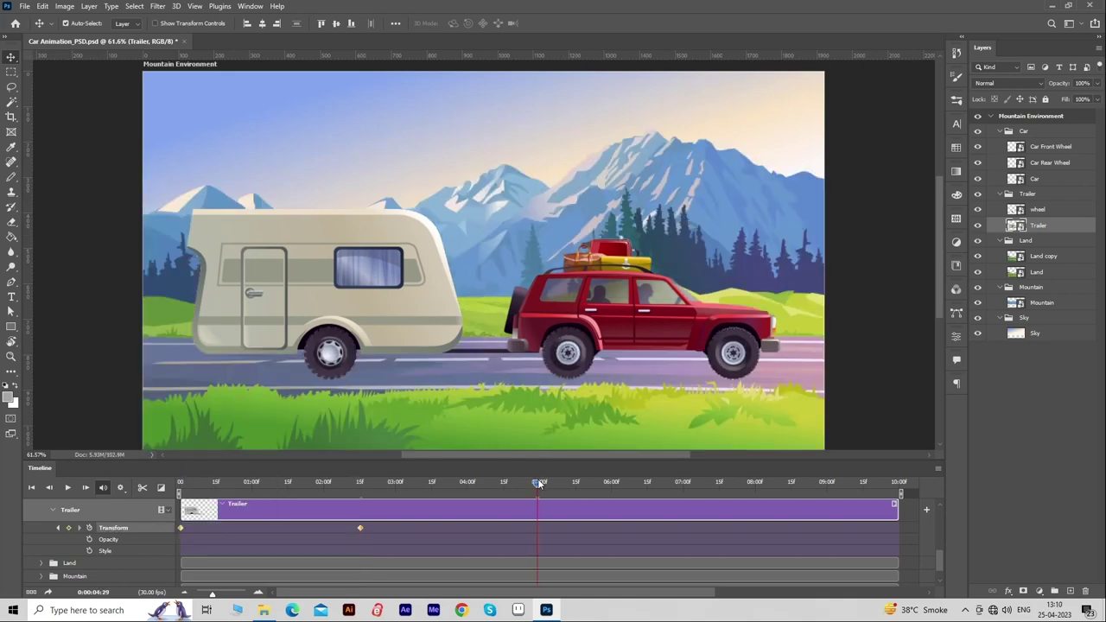
pyautogui.moveTo(538, 482); pyautogui.dragTo(899, 485)
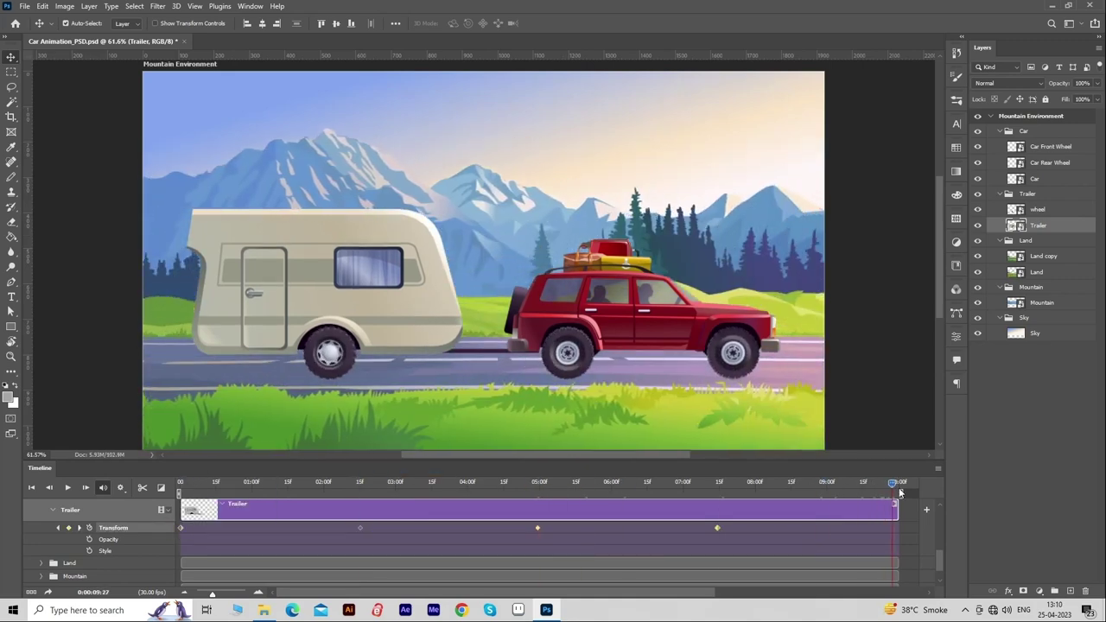
pyautogui.moveTo(537, 528); pyautogui.dragTo(570, 462)
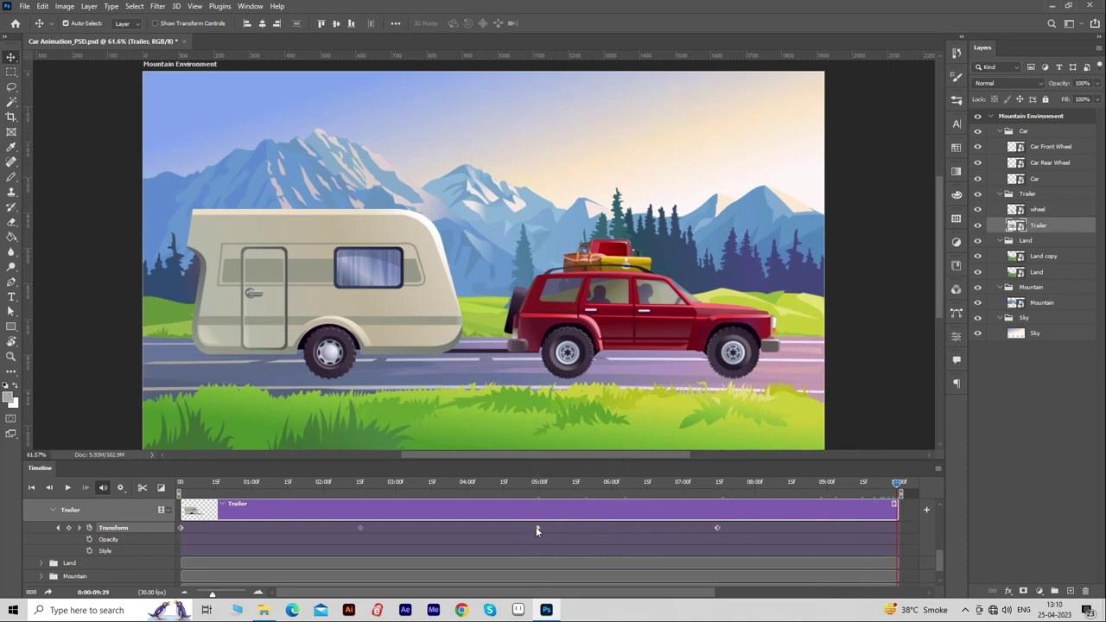
pyautogui.moveTo(537, 531); pyautogui.dragTo(896, 528)
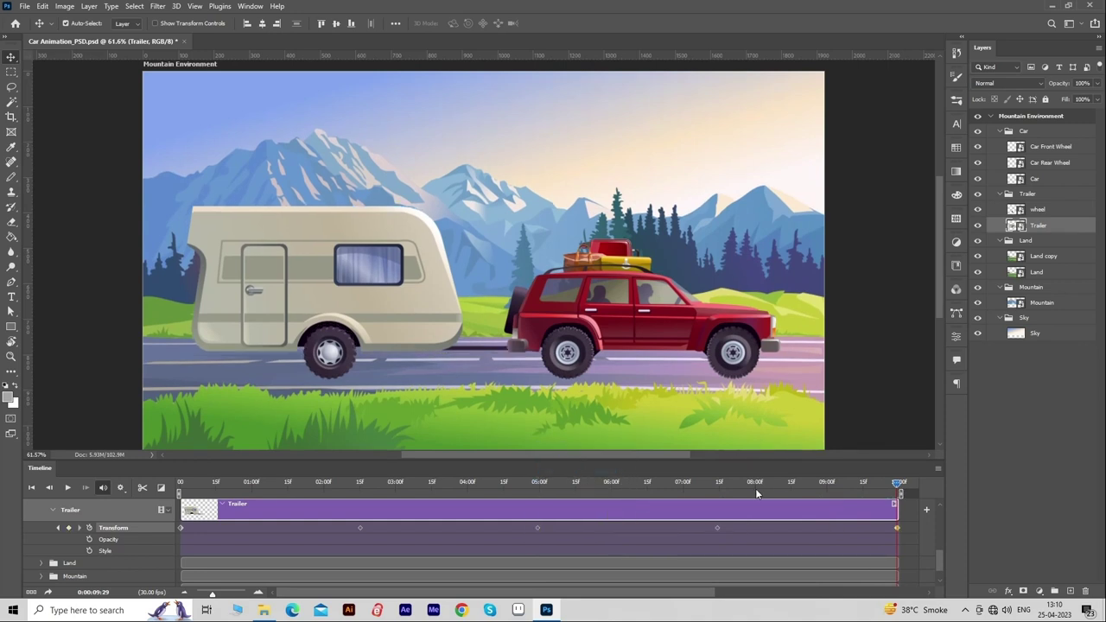
# Collapse the Trailer layer's track, expand the Car layer's track and enable its Transform keyframes at 0:00:00:01.
pyautogui.click(54, 511)
pyautogui.scroll(5, 122, 523)
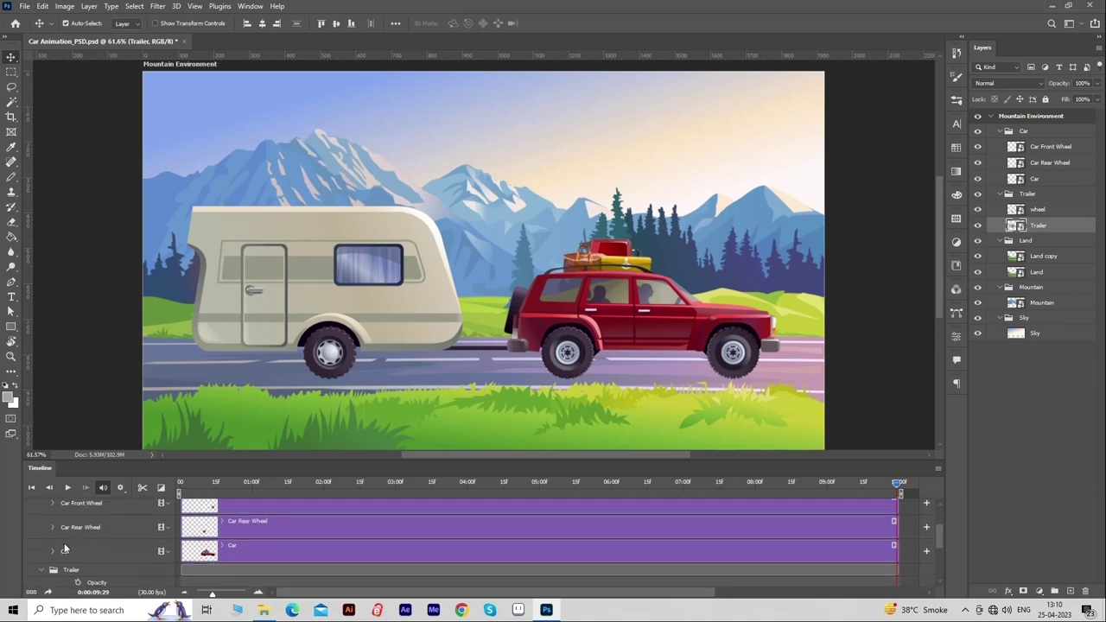
pyautogui.click(53, 551)
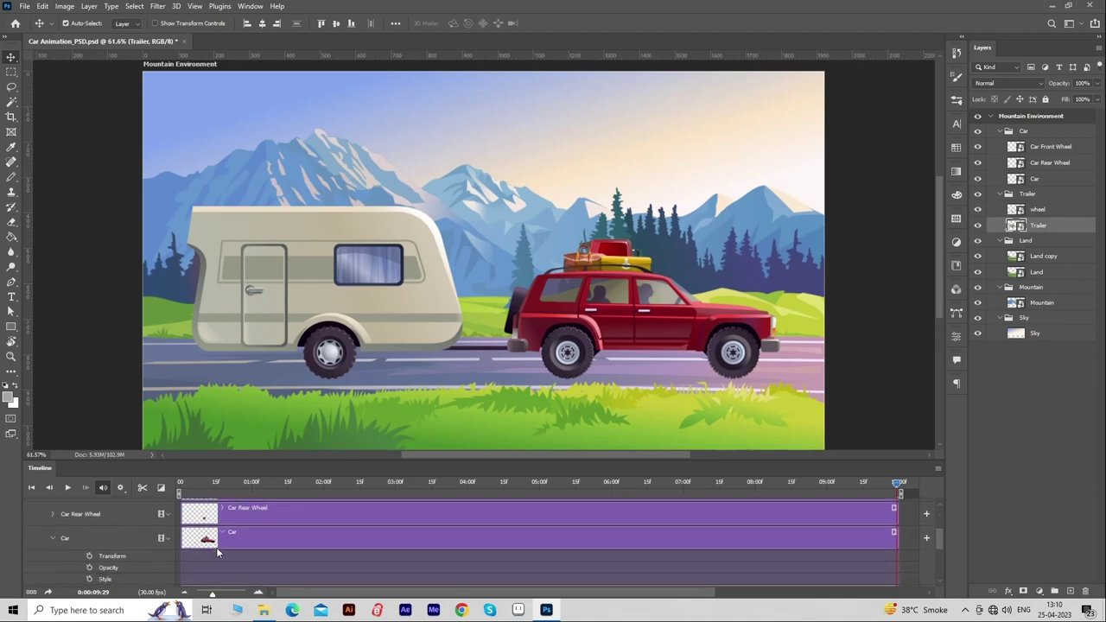
pyautogui.click(185, 483)
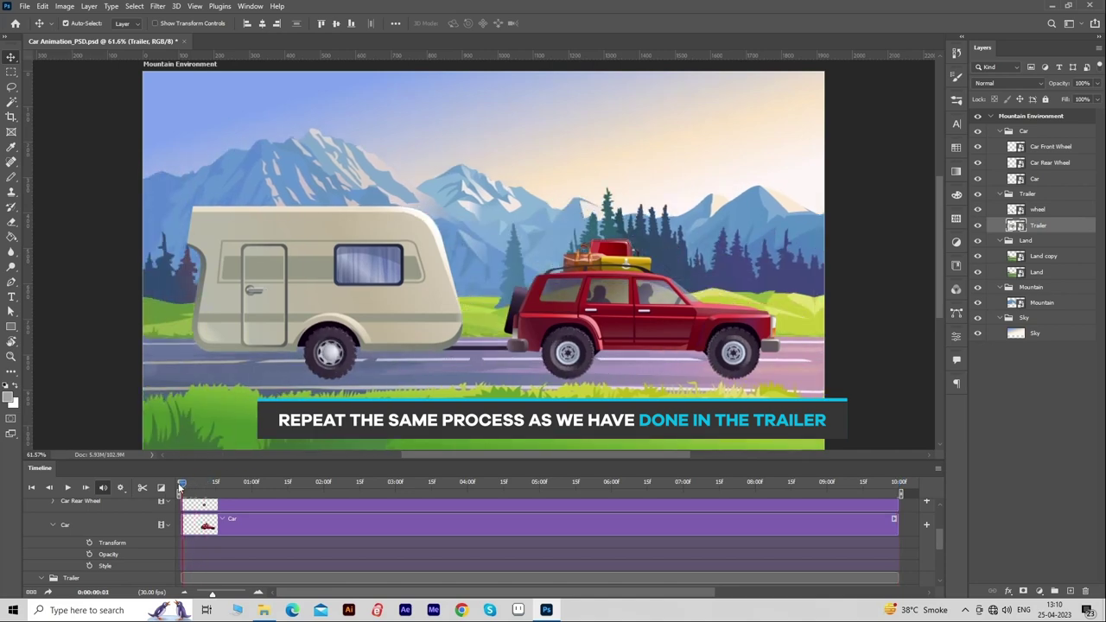
pyautogui.click(89, 543)
# At 0:00:02:15, nudge the Car layer down slightly with Free Transform, to about Y 653 px, as its second Transform keyframe.
pyautogui.moveTo(182, 484); pyautogui.dragTo(360, 508)
pyautogui.hotkey('ctrl', 't')
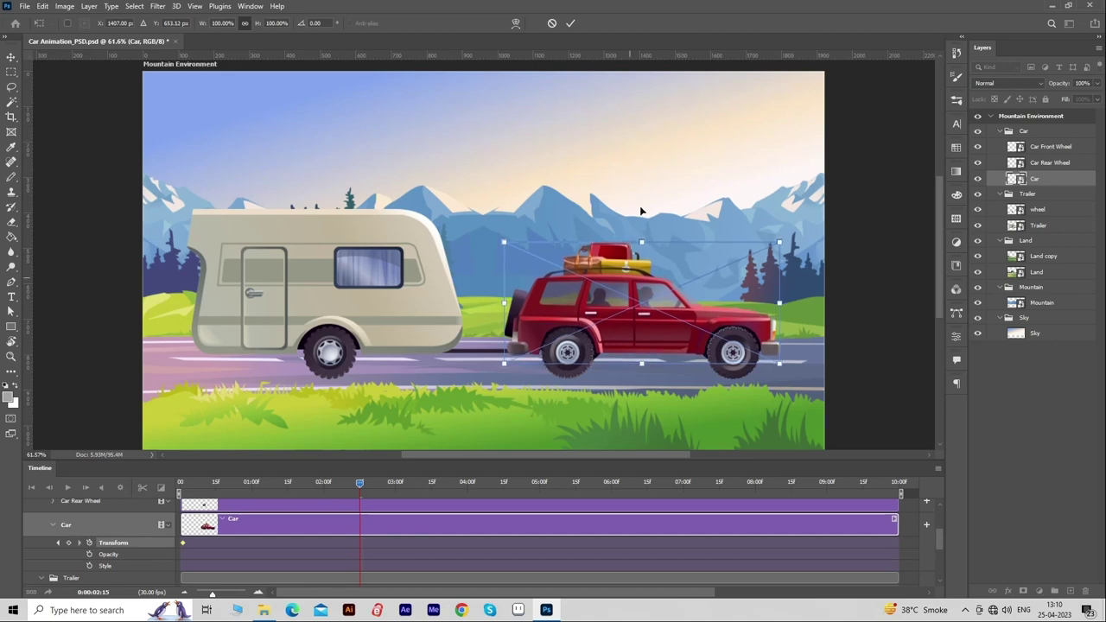
pyautogui.click(570, 24)
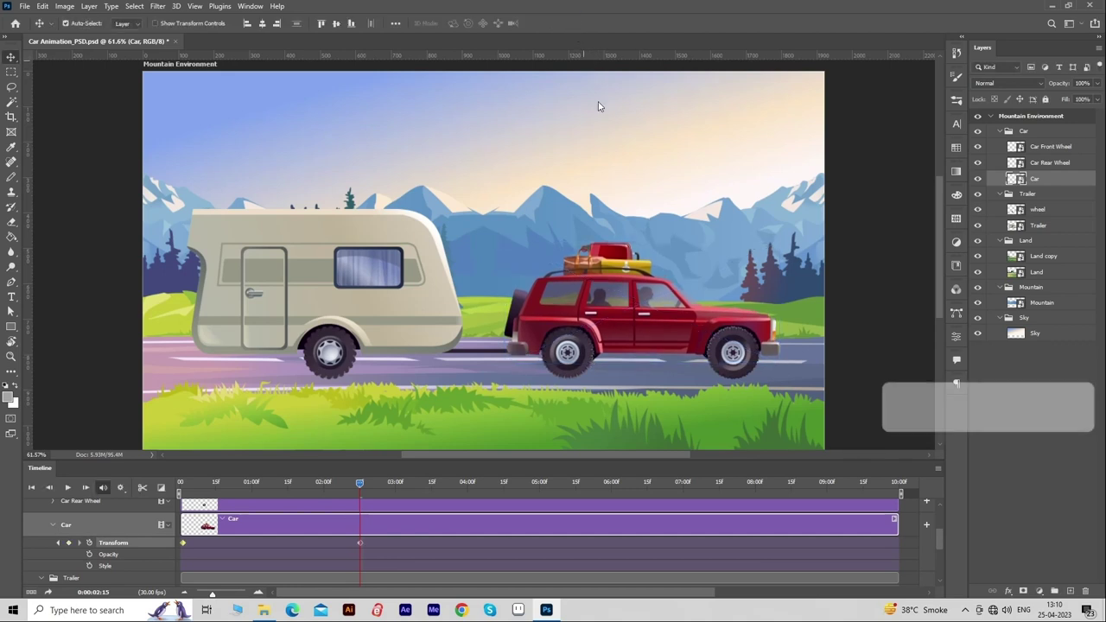
# Copy the Car layer's two Transform keyframes and paste the pair at 5 seconds, with its starting keyframe repeated at 0:00:09:29.
pyautogui.click(182, 544)
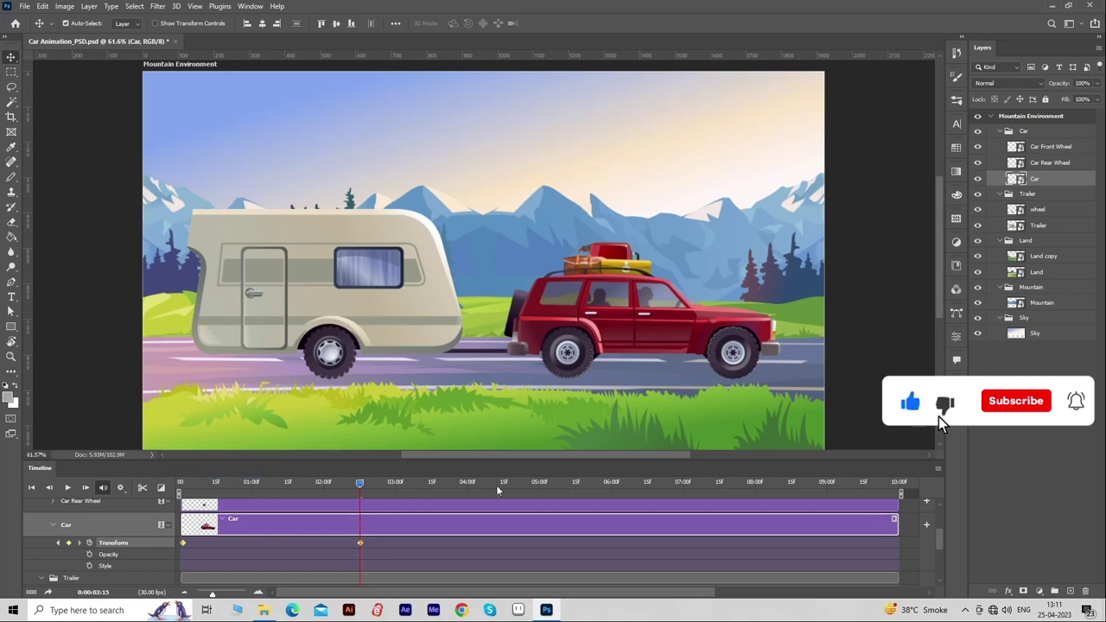
pyautogui.click(539, 482)
pyautogui.rightClick(360, 542)
pyautogui.click(383, 483)
pyautogui.moveTo(539, 482); pyautogui.dragTo(898, 483)
pyautogui.rightClick(182, 543)
pyautogui.click(205, 483)
# Collapse the Car layer's track and the Trailer and Car groups in the timeline, and return the playhead to the start.
pyautogui.click(56, 524)
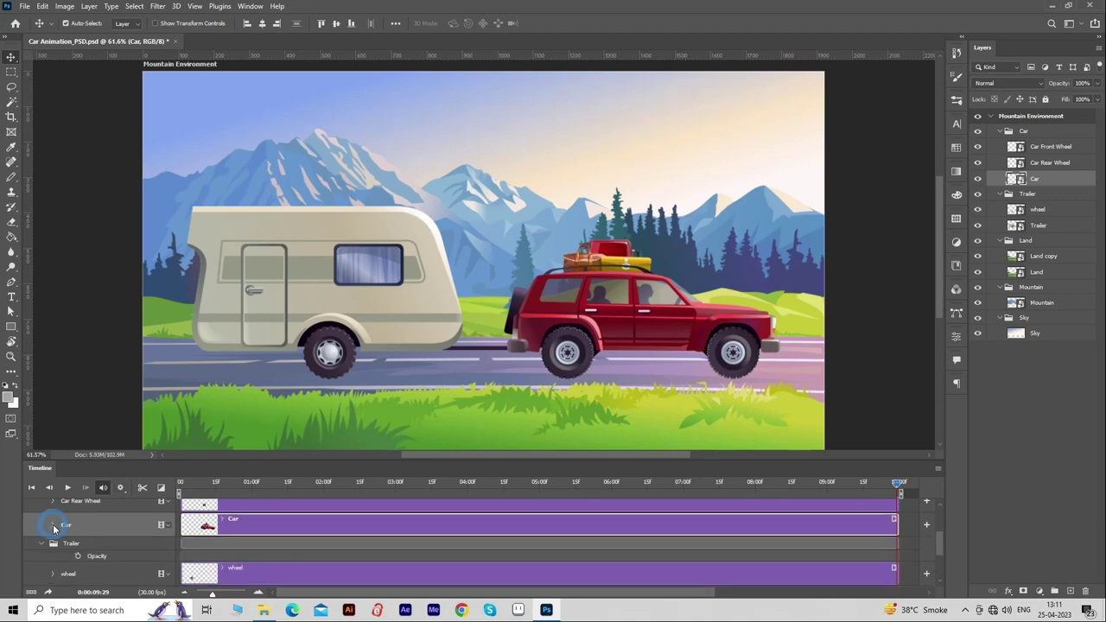
pyautogui.click(41, 543)
pyautogui.scroll(3, 51, 522)
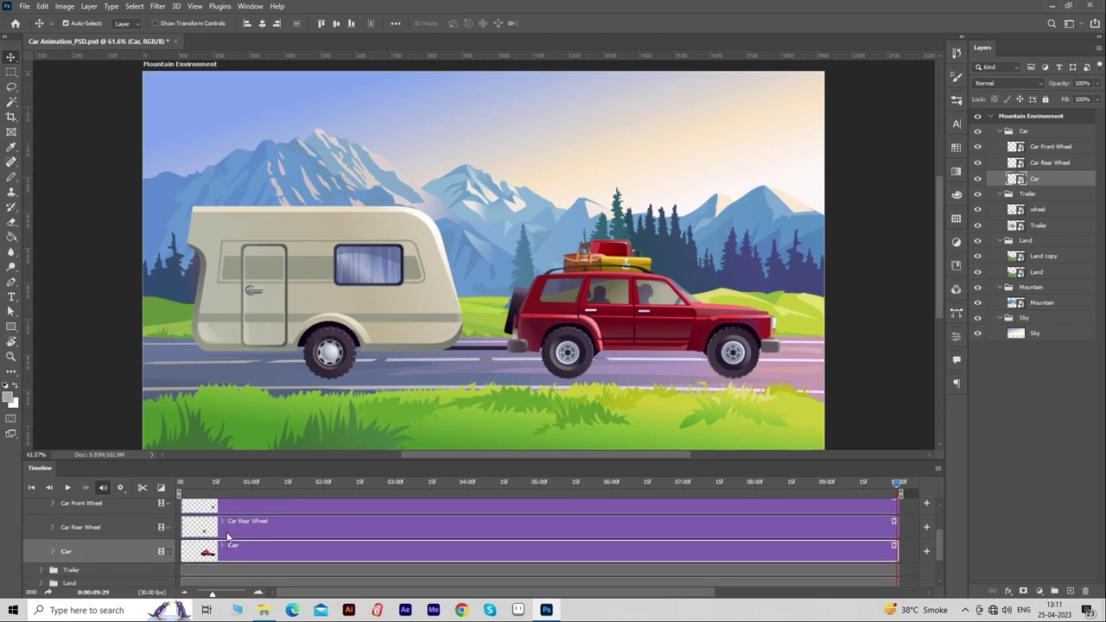
pyautogui.click(42, 531)
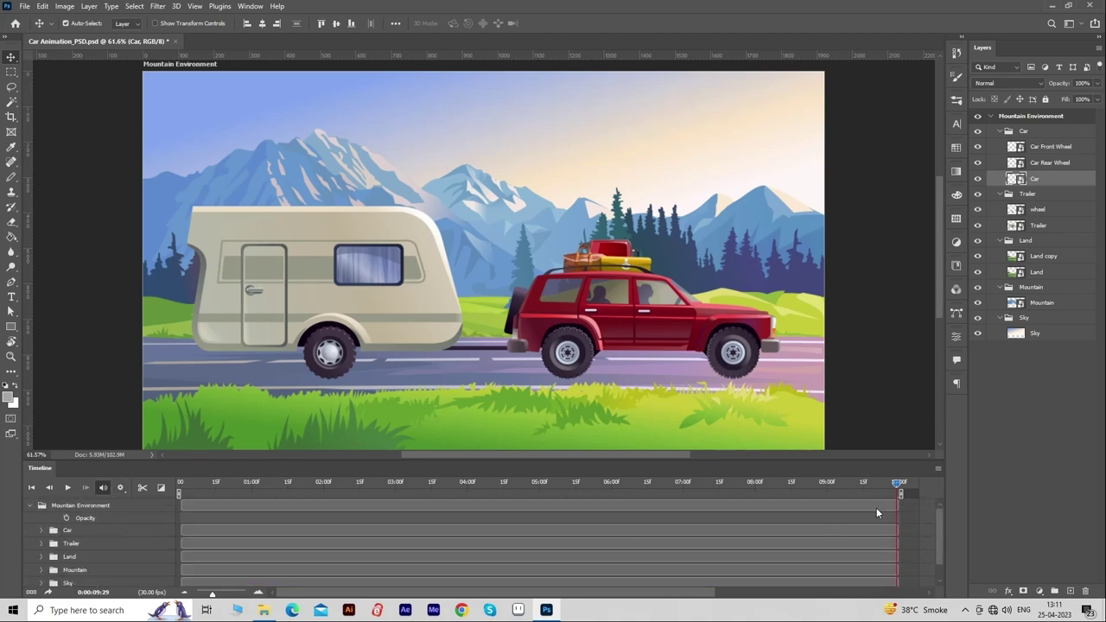
pyautogui.moveTo(898, 485); pyautogui.dragTo(193, 490)
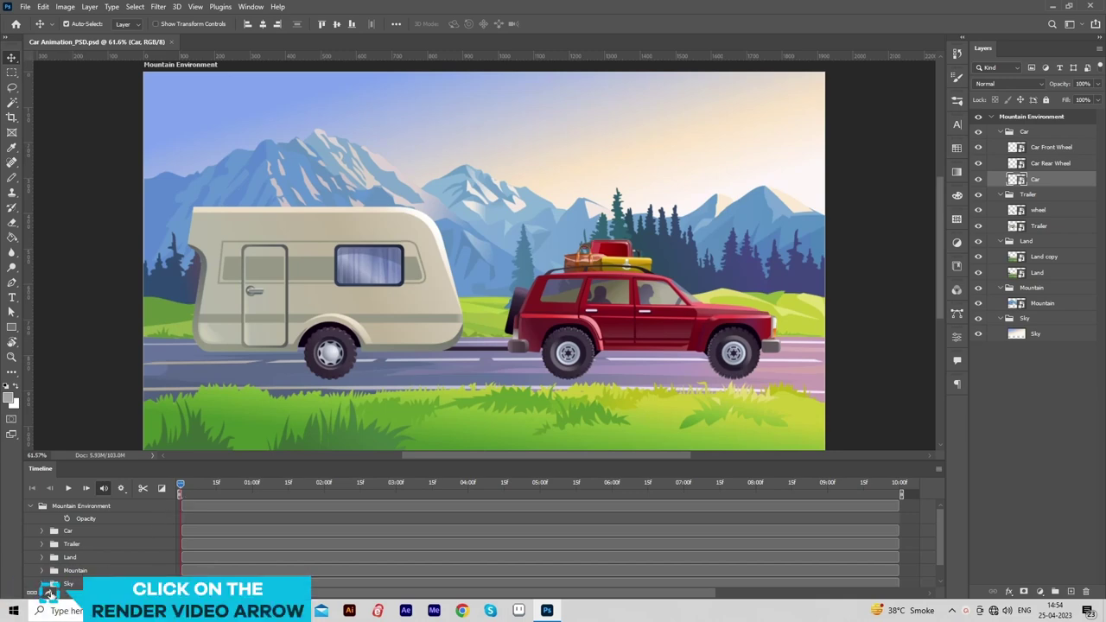
# Render the work area as Car Animation_PSD.mp4 into the desktop's Car Animation folder, using H.264 at High Quality, 1920 x 1080, 30 fps.
pyautogui.click(49, 593)
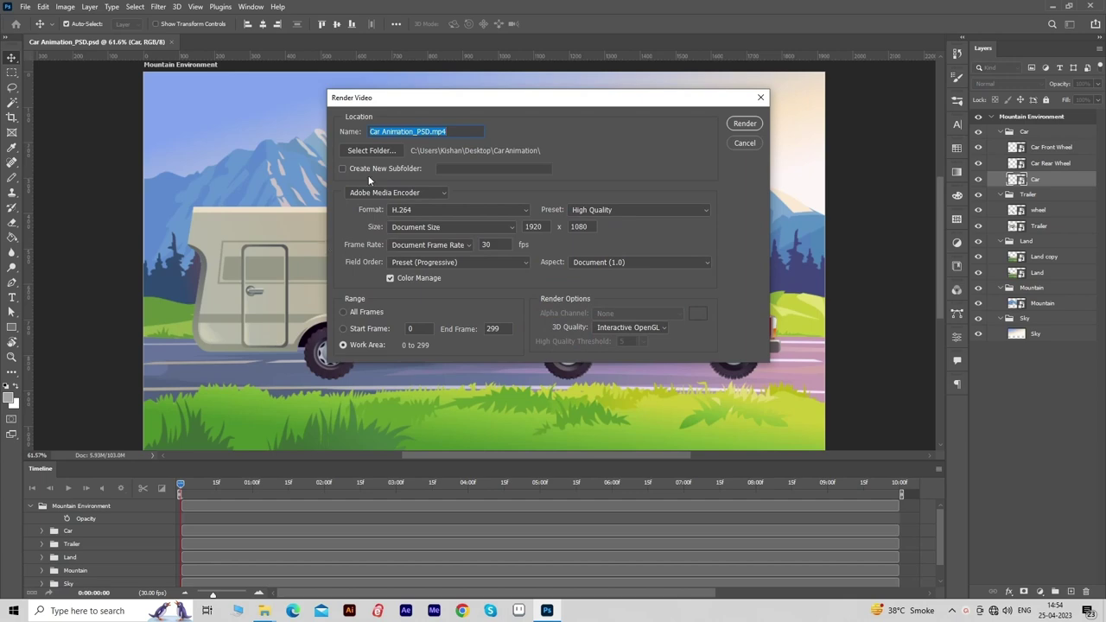
pyautogui.click(382, 150)
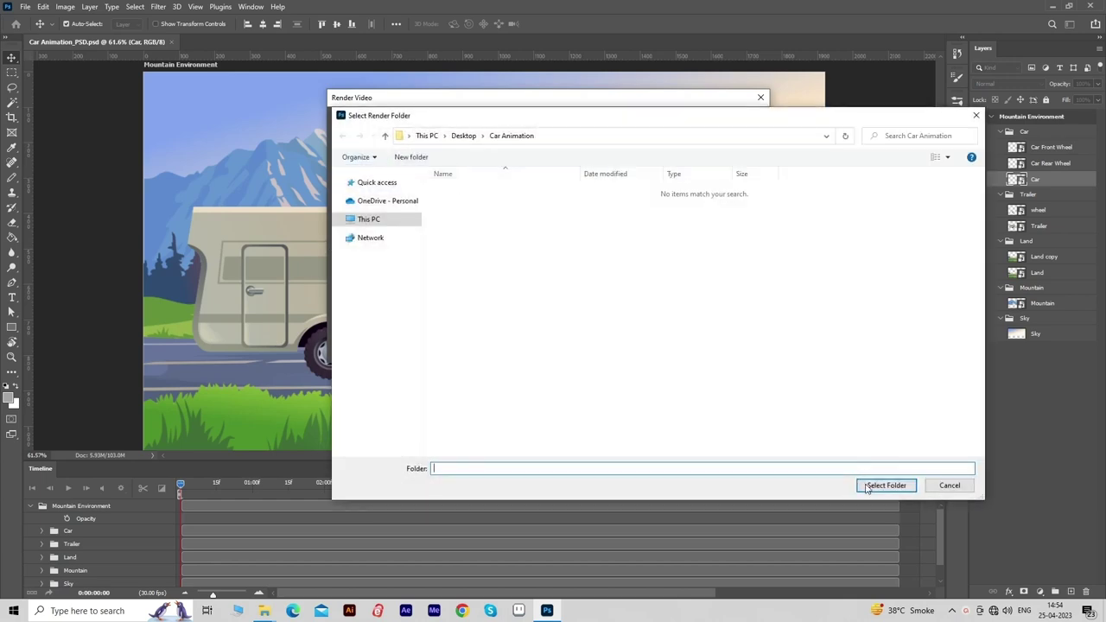
pyautogui.click(885, 486)
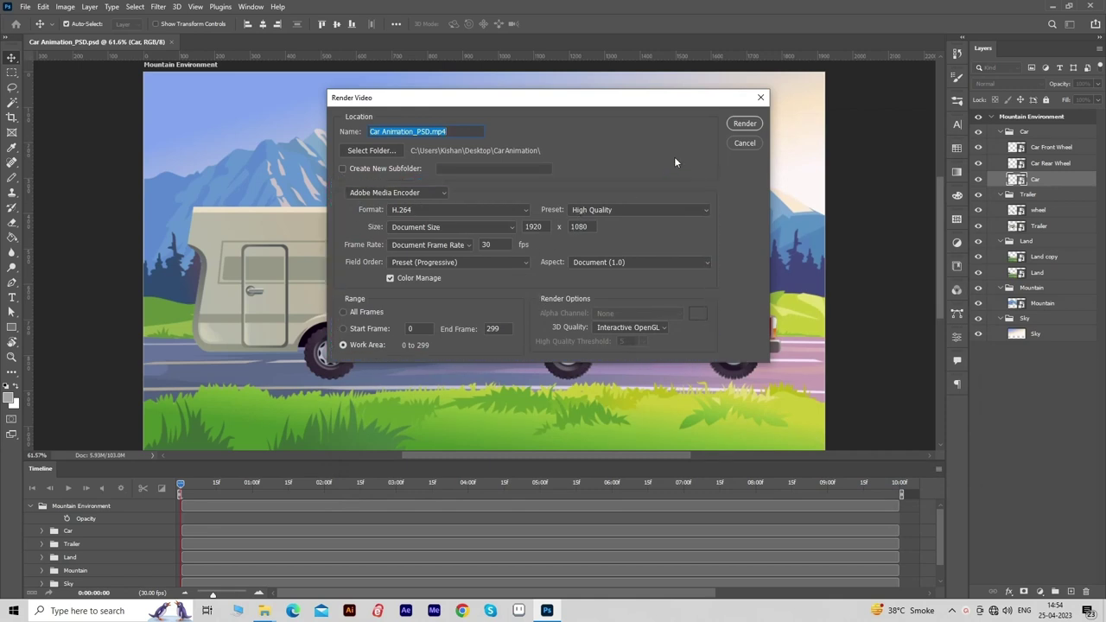
pyautogui.click(734, 123)
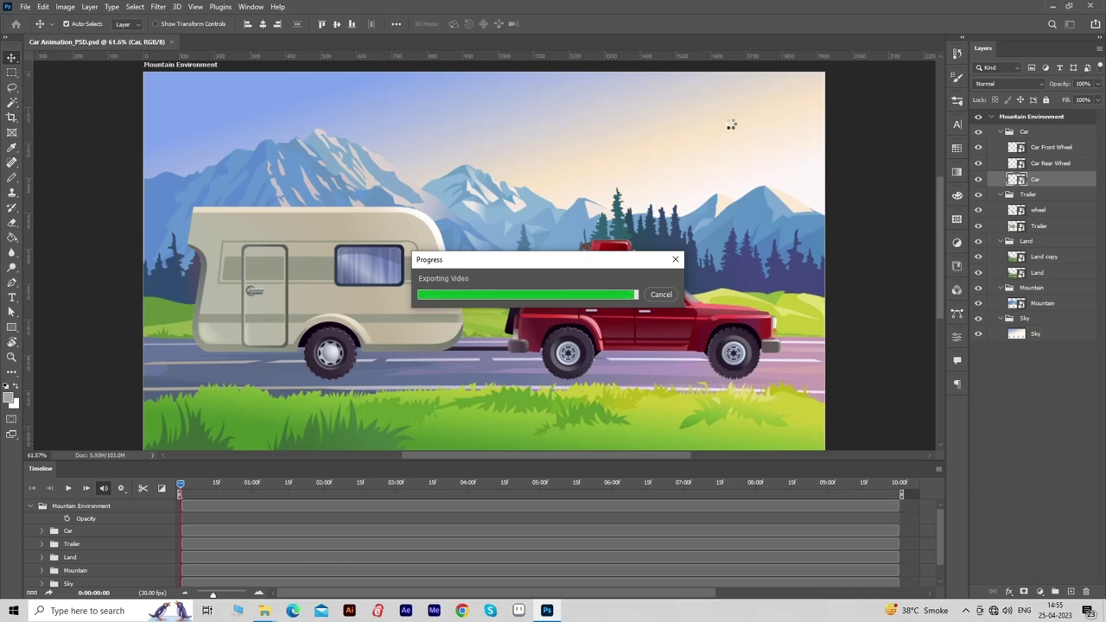
# Switch to File Explorer, play the rendered Car Animation_PSD video to review the animation, and close the player.
pyautogui.hotkey('alt', 'Tab')
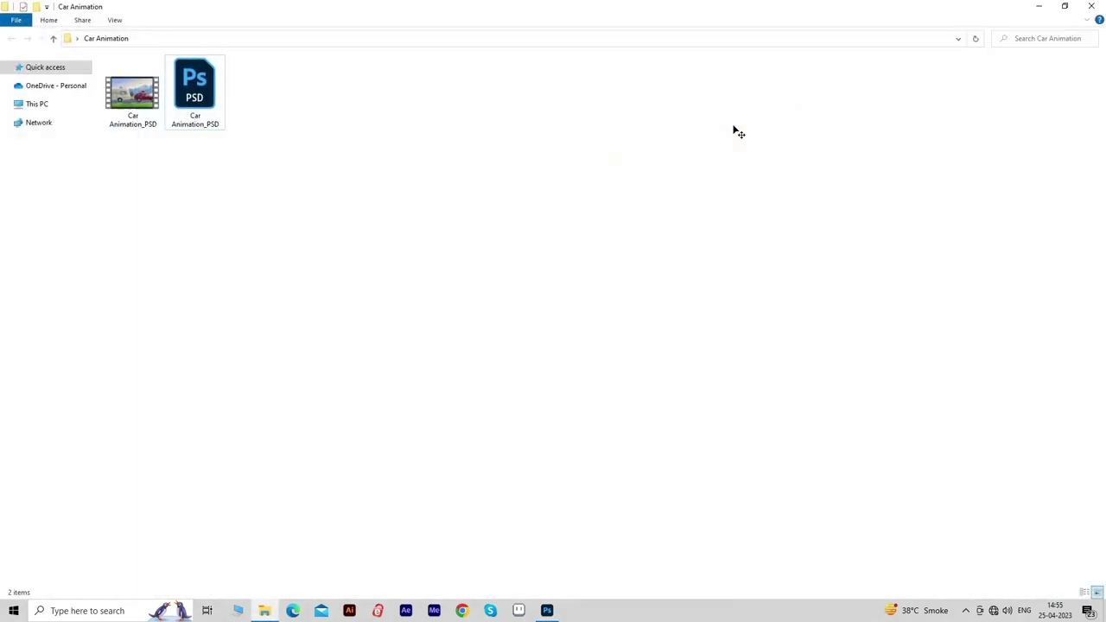
pyautogui.doubleClick(135, 102)
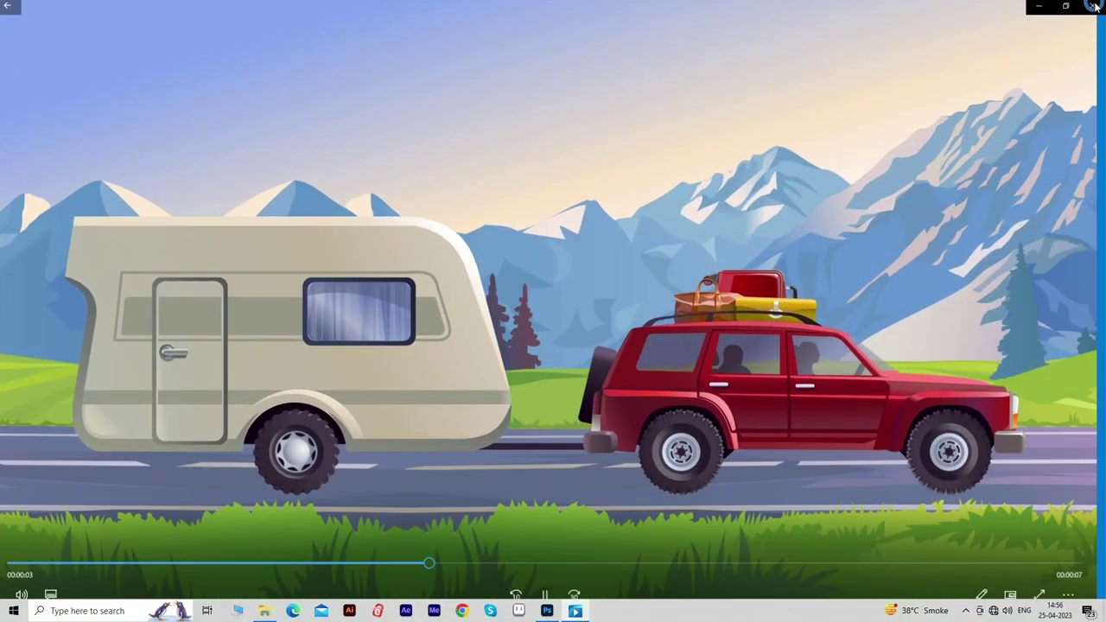
pyautogui.click(1094, 6)
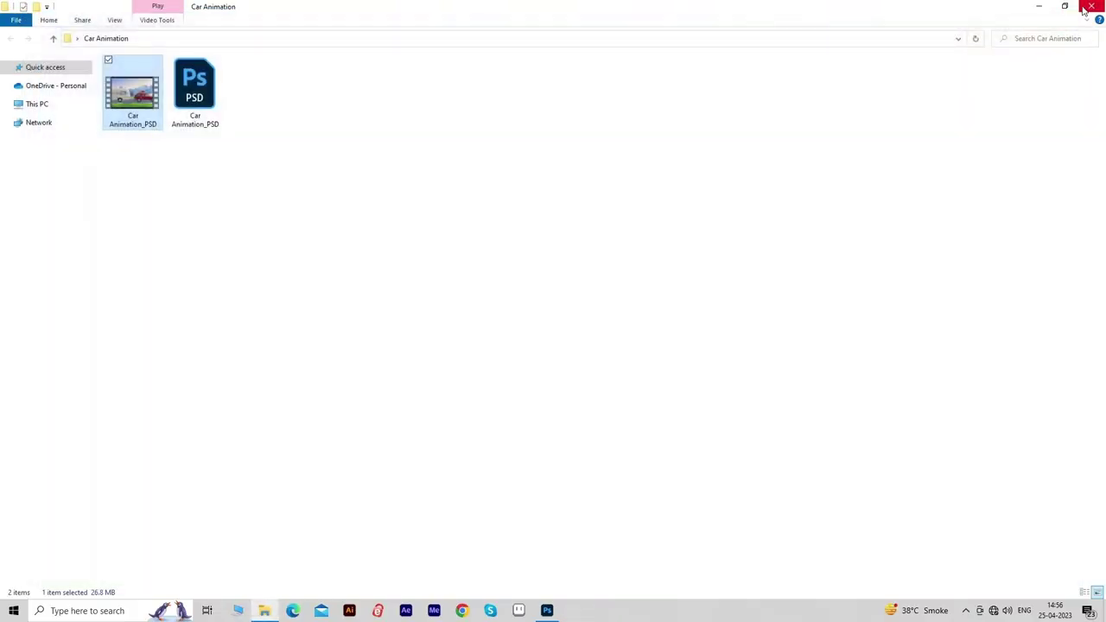
# Switch back to Photoshop and start a Save for Web (Legacy) export of the animation with GIF as the file format.
pyautogui.hotkey('alt', 'Tab')
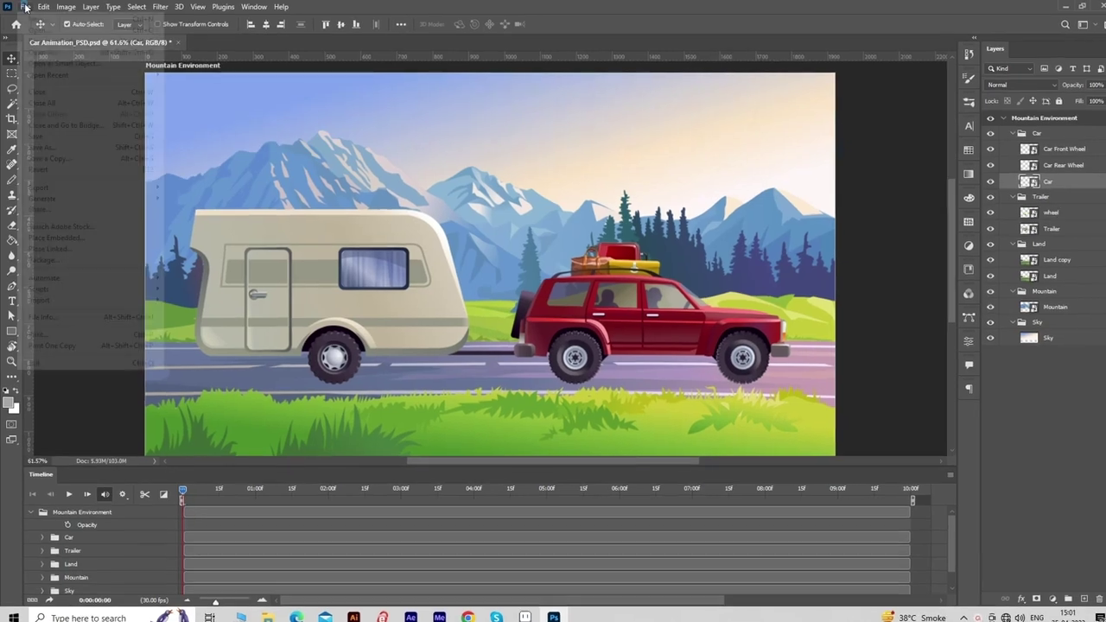
pyautogui.click(25, 6)
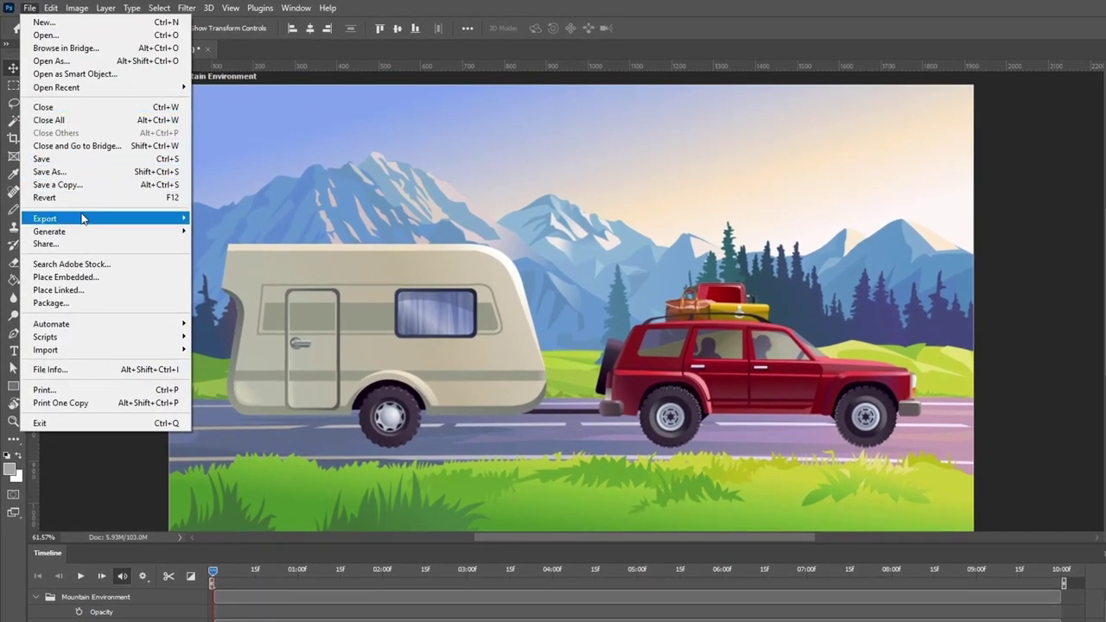
pyautogui.moveTo(83, 218)
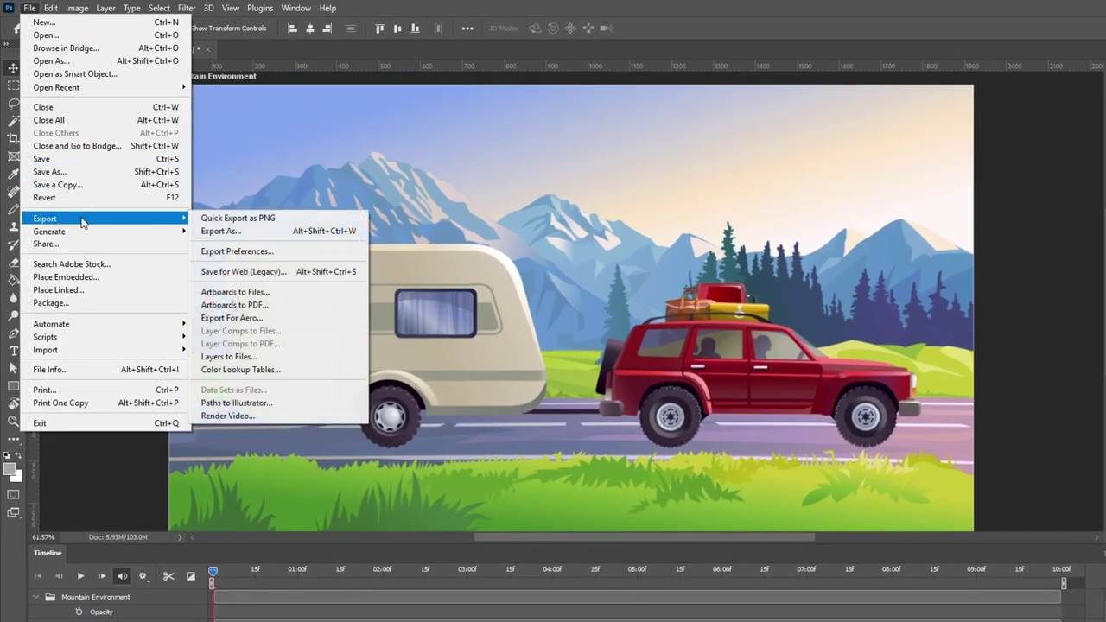
pyautogui.click(240, 273)
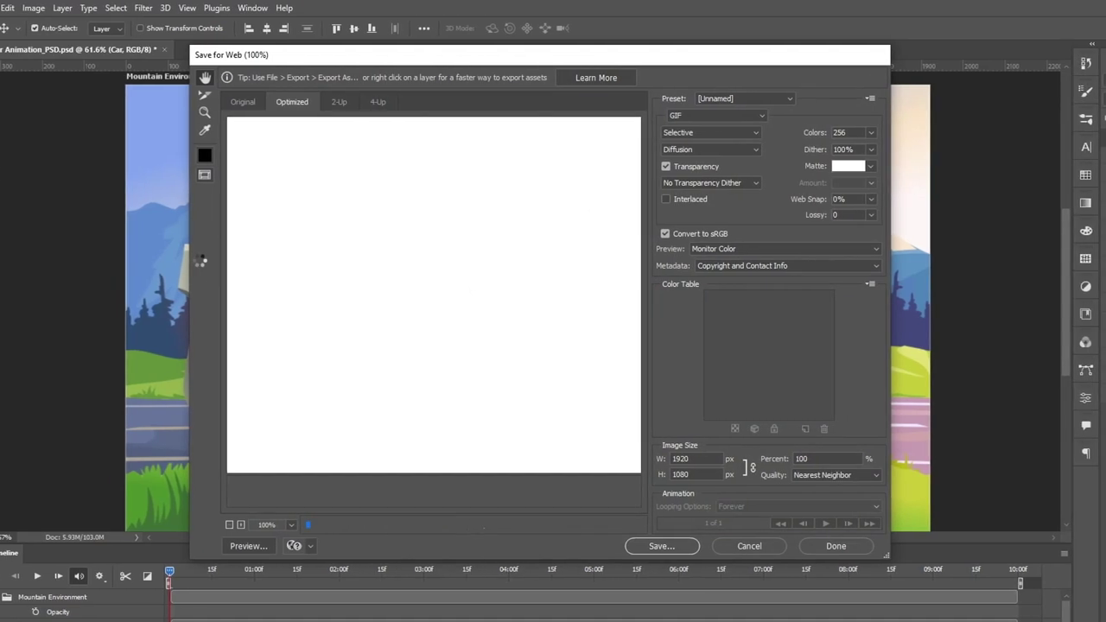
pyautogui.click(735, 117)
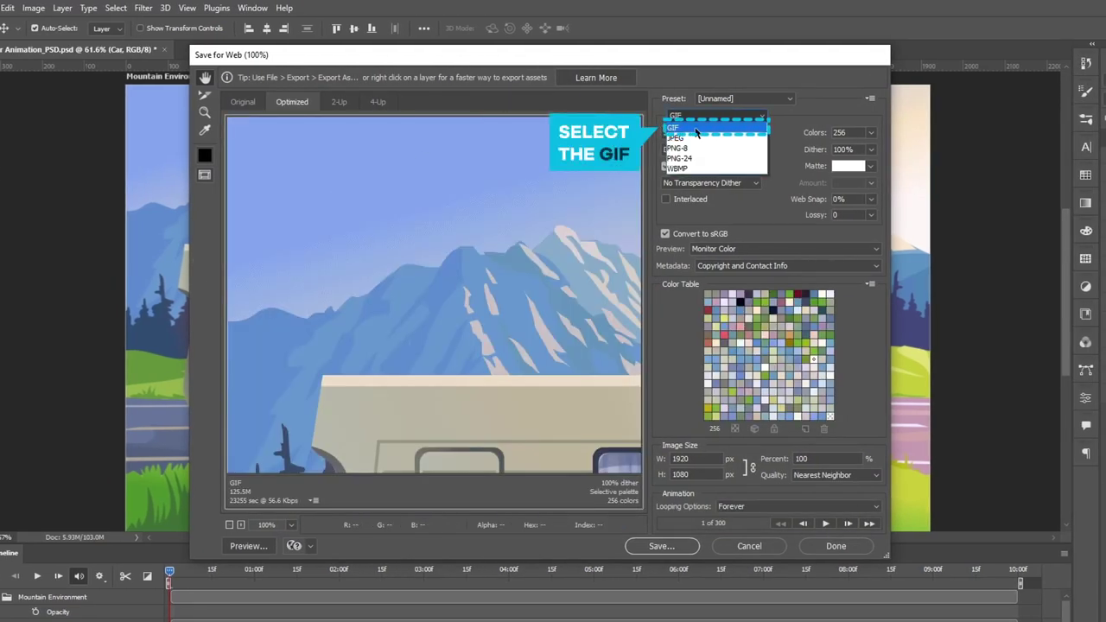
pyautogui.click(697, 129)
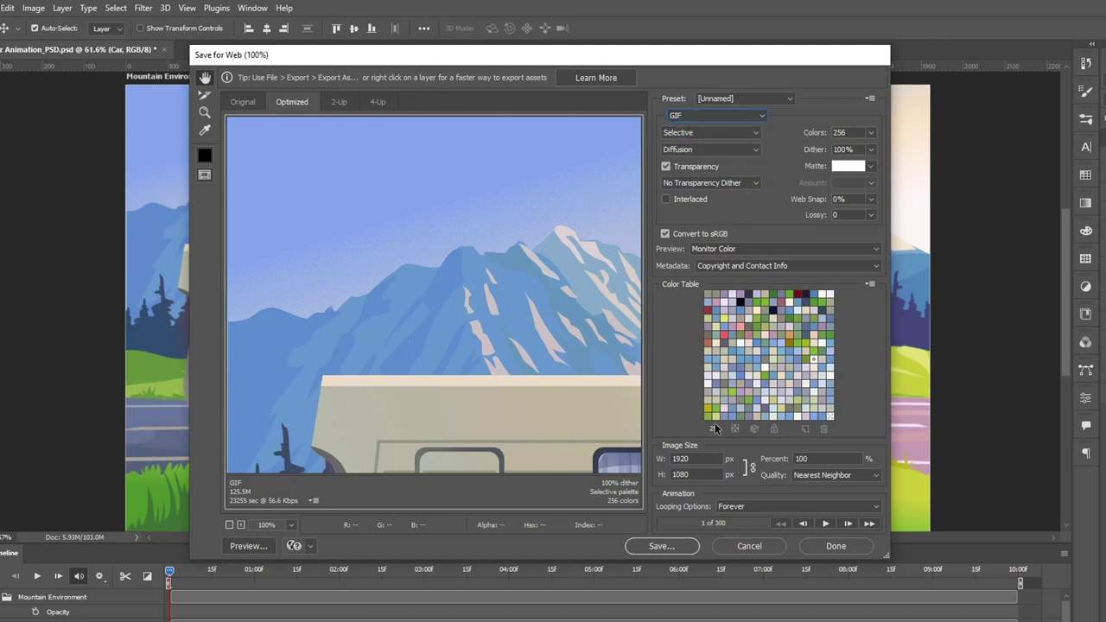
# Set the animation's looping option to Forever and save the GIF as Car-Animation_GIF, images only, in the Car Animation folder.
pyautogui.click(748, 510)
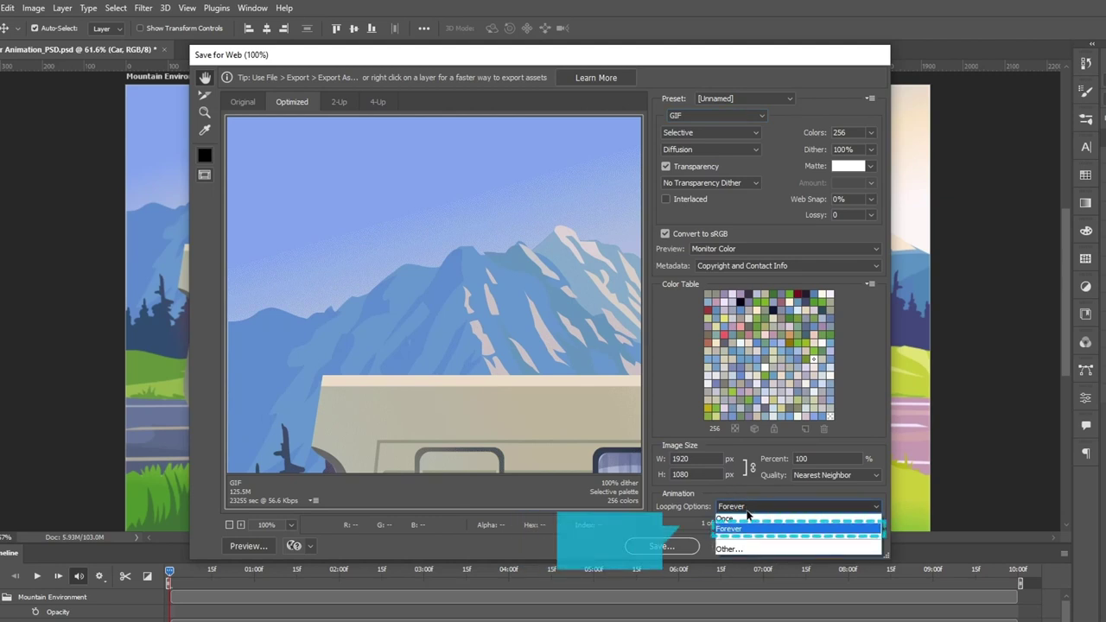
pyautogui.click(740, 528)
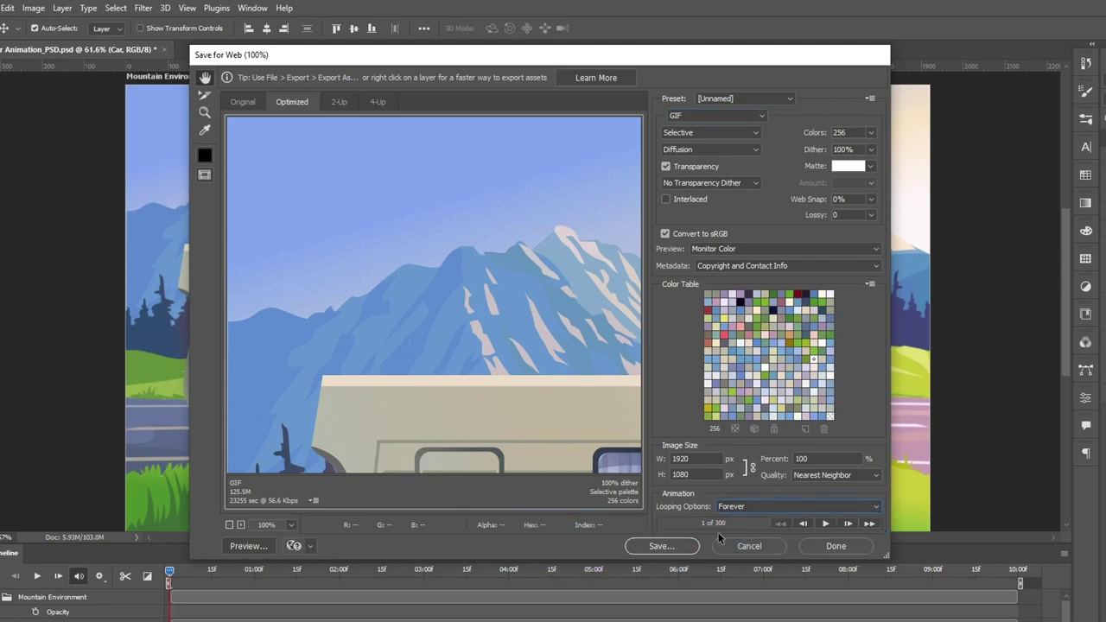
pyautogui.click(660, 546)
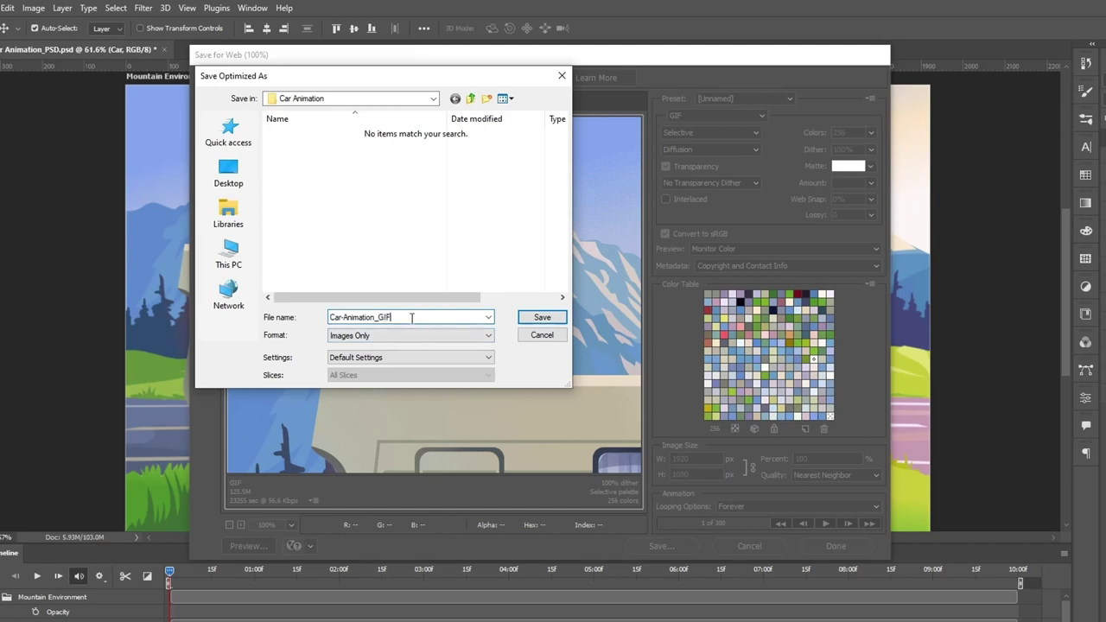
pyautogui.press('Return')
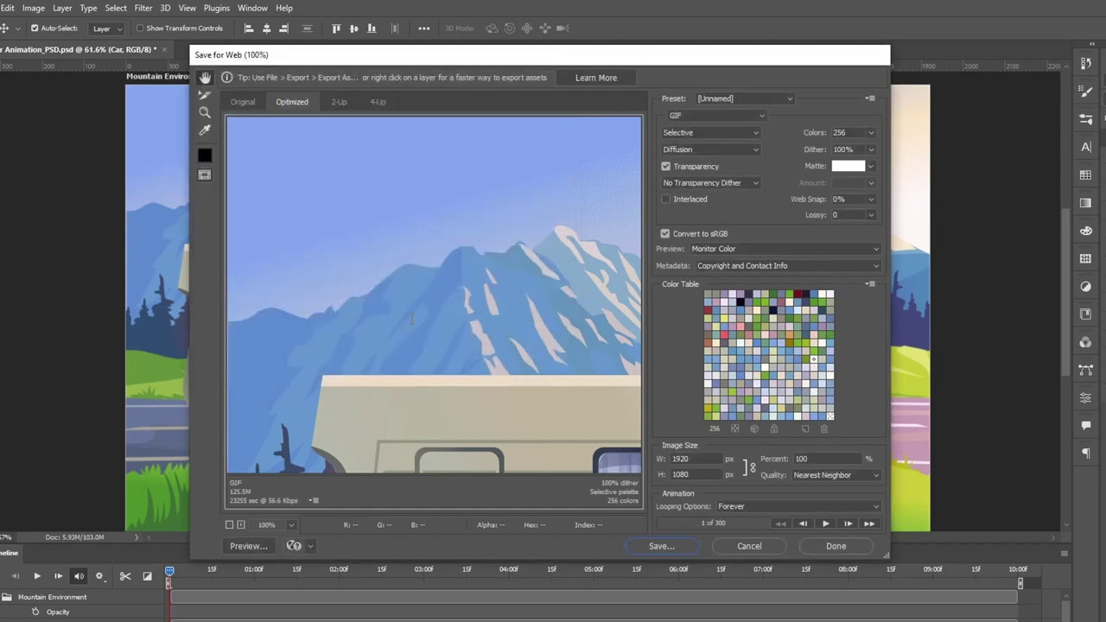
# Switch to File Explorer and open the exported Car-Animation_GIF file to review the animation.
pyautogui.hotkey('alt', 'Tab')
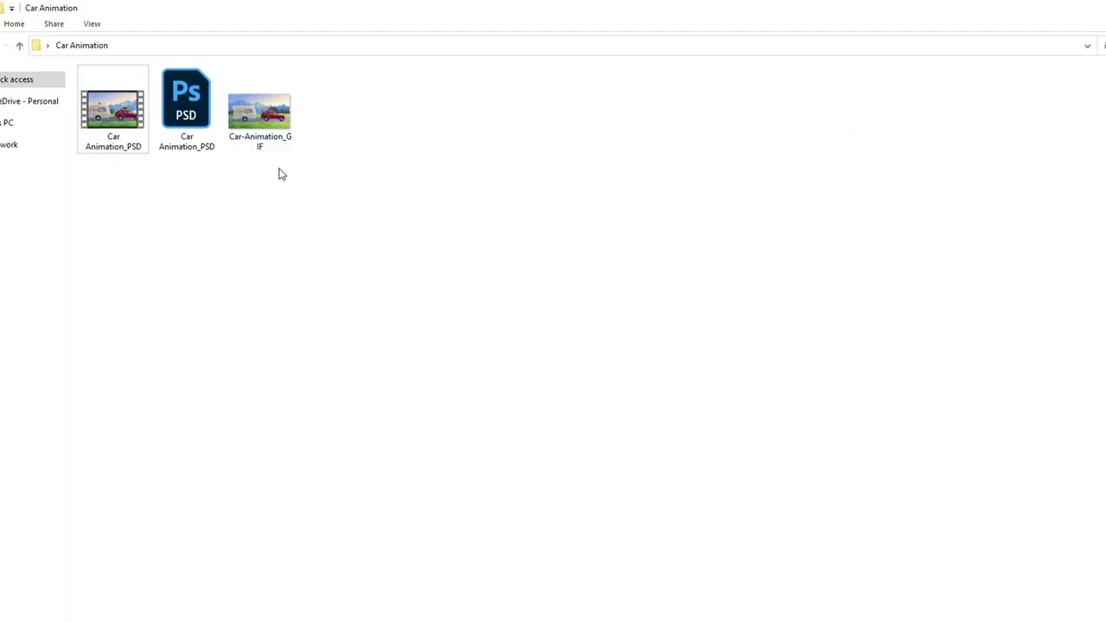
pyautogui.click(260, 127)
pyautogui.doubleClick(259, 123)
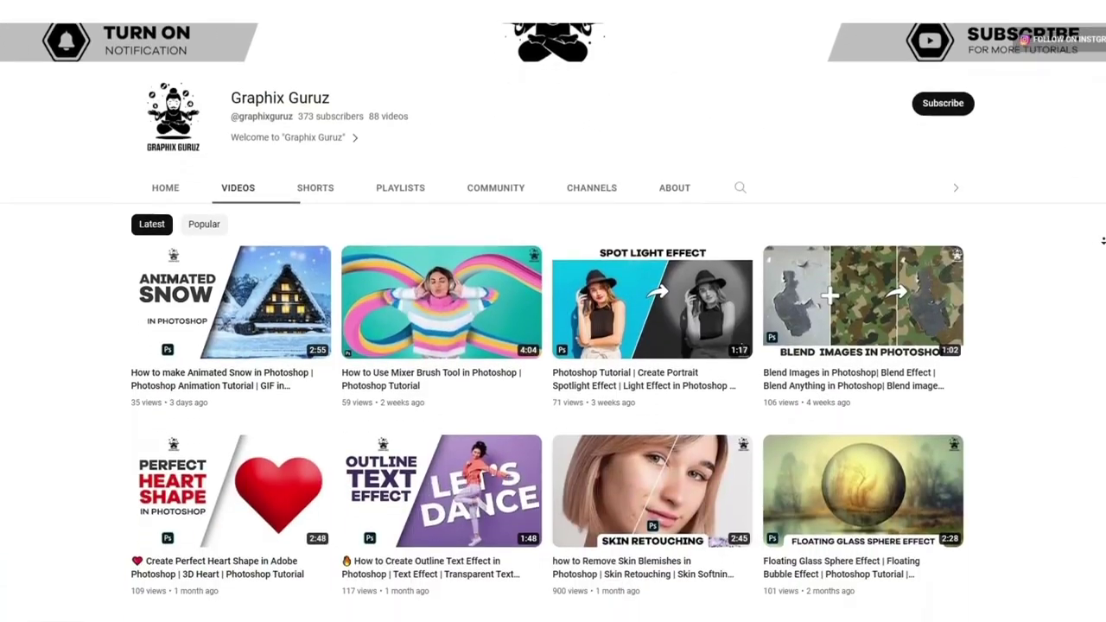
pyautogui.scroll(-7, 1103, 241)
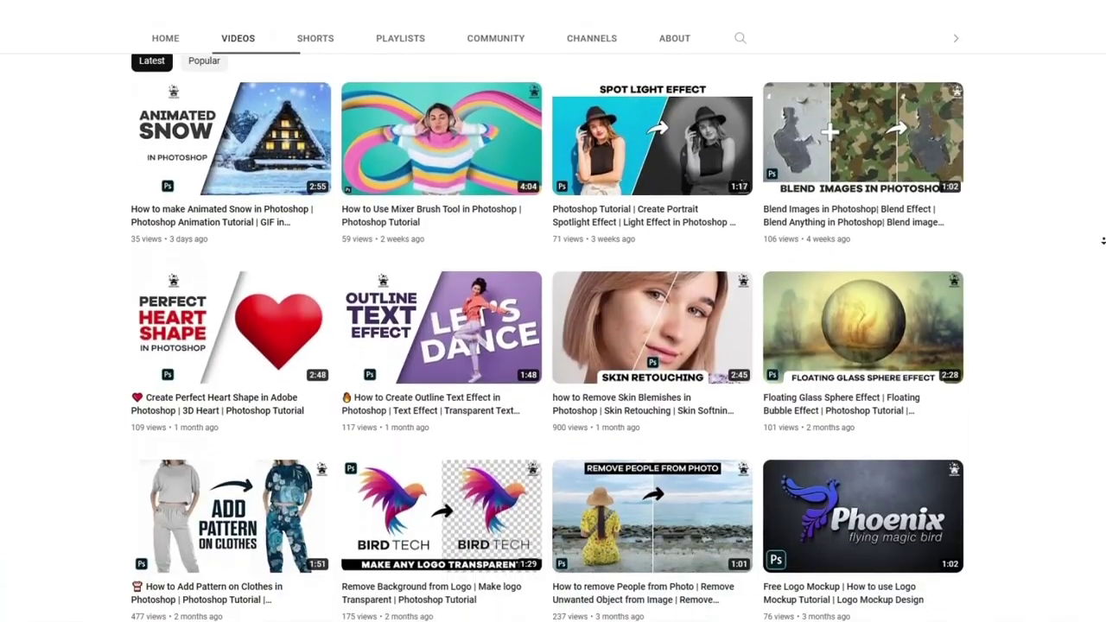
pyautogui.scroll(-9, 1103, 241)
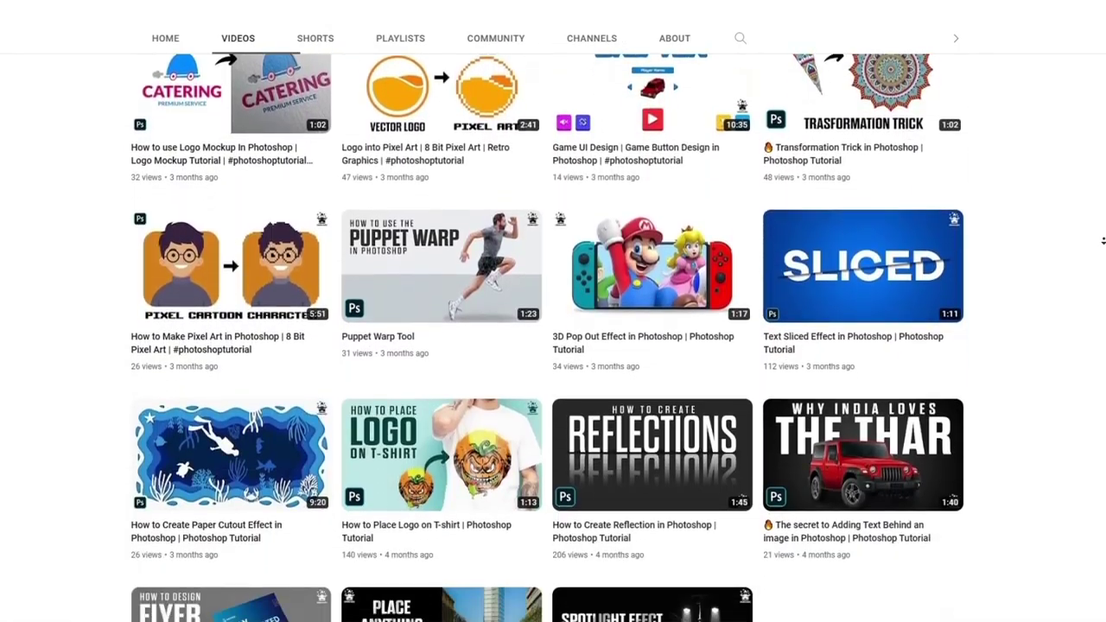
pyautogui.scroll(-11, 1103, 436)
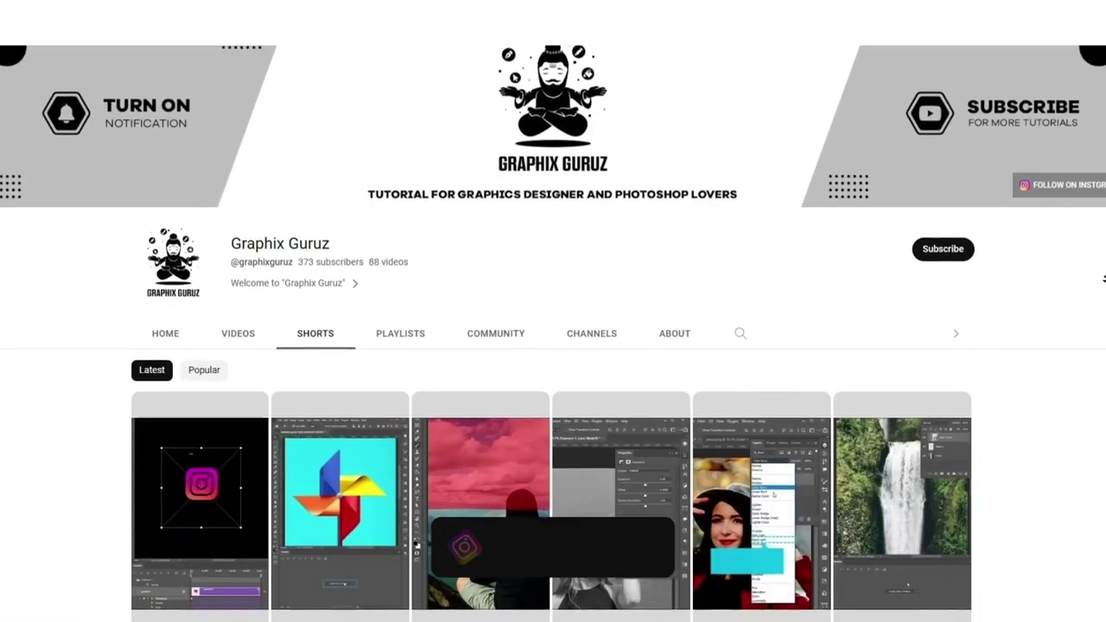
pyautogui.scroll(-6, 1103, 288)
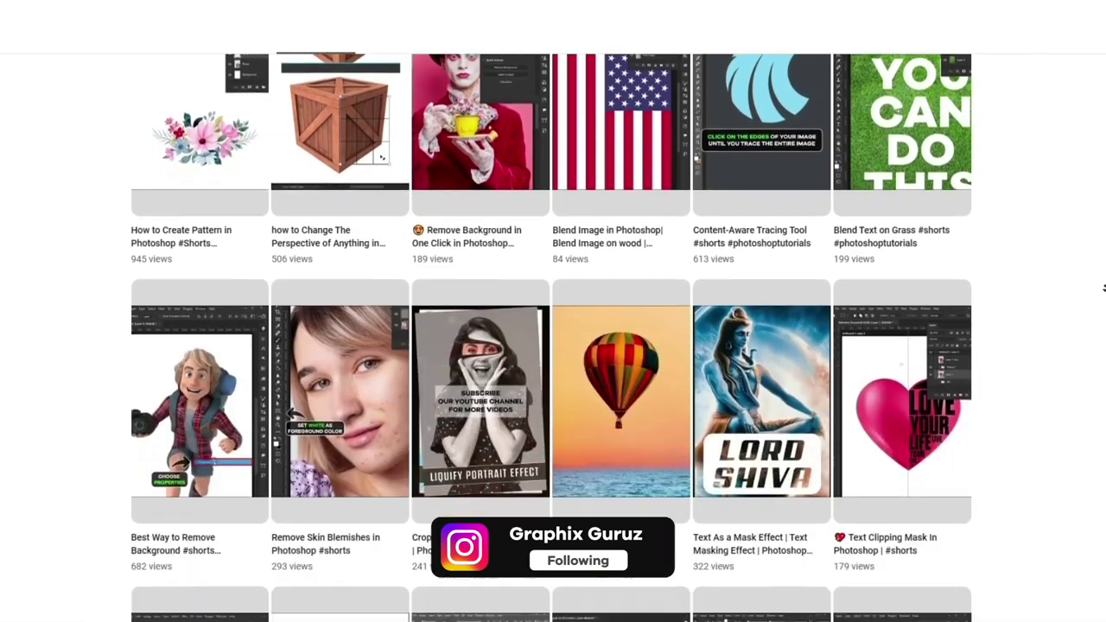